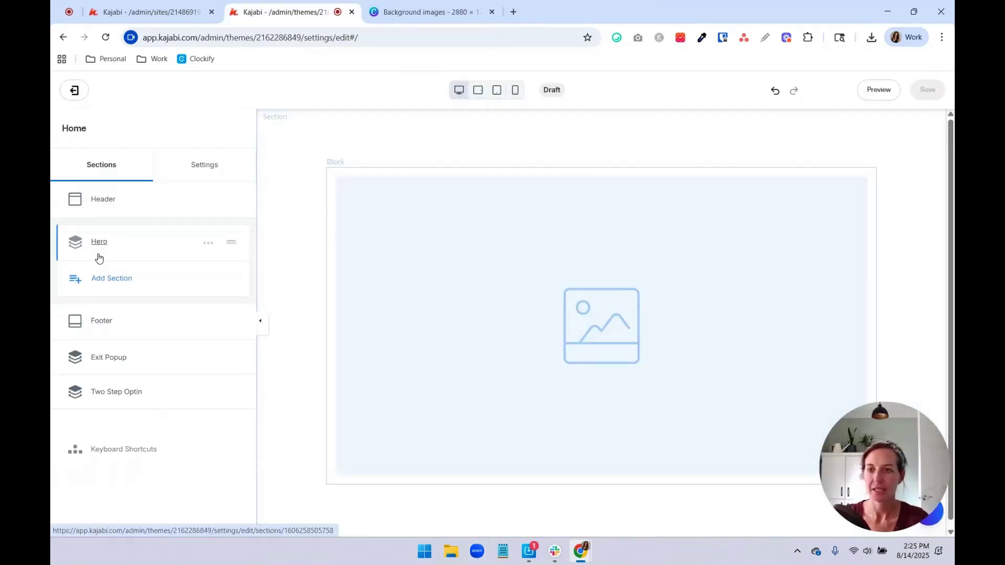
Add a Highlighted Headlines custom widget to the Hero section, finding it by searching the widget library for "high".
click(99, 244)
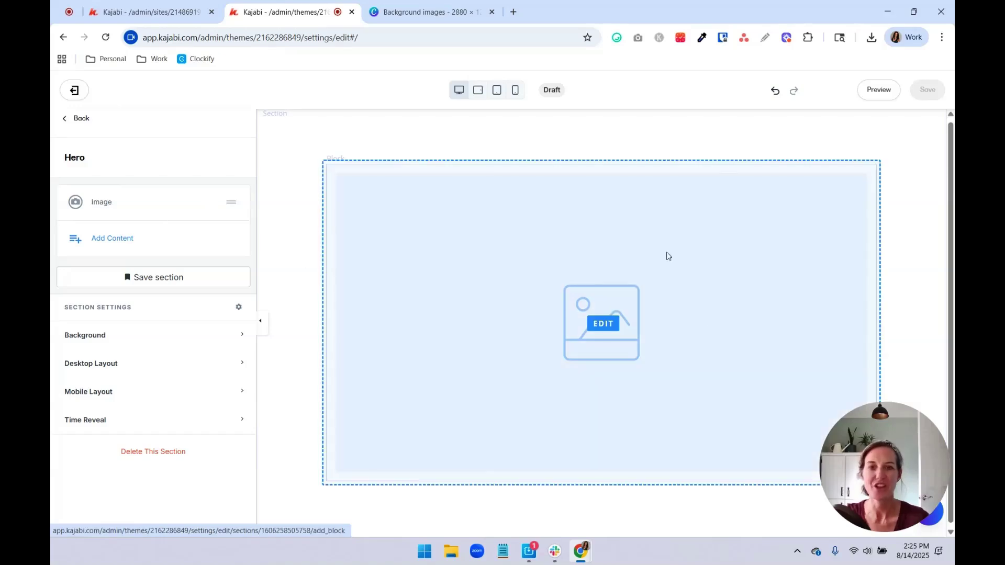
click(108, 244)
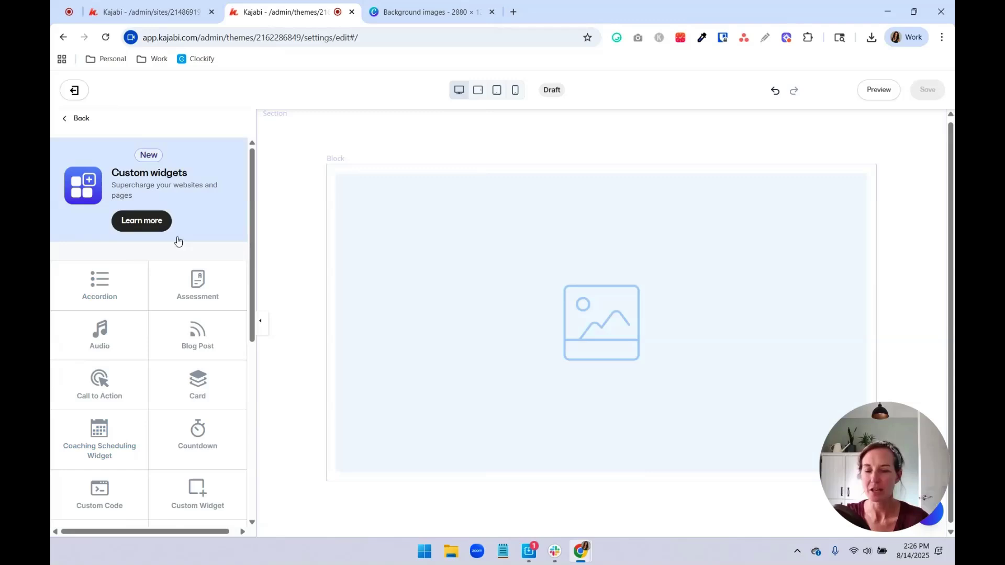
click(147, 222)
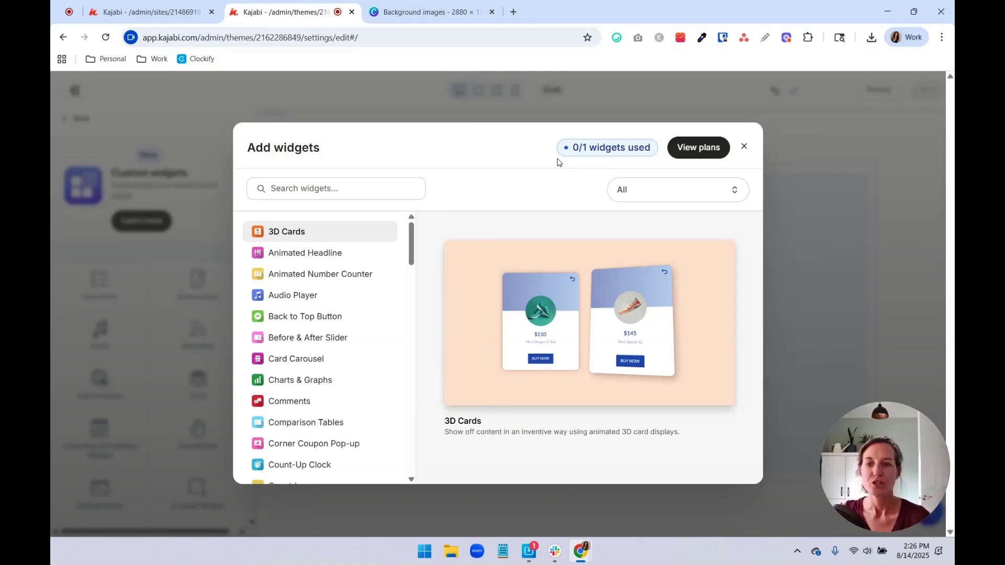
click(358, 253)
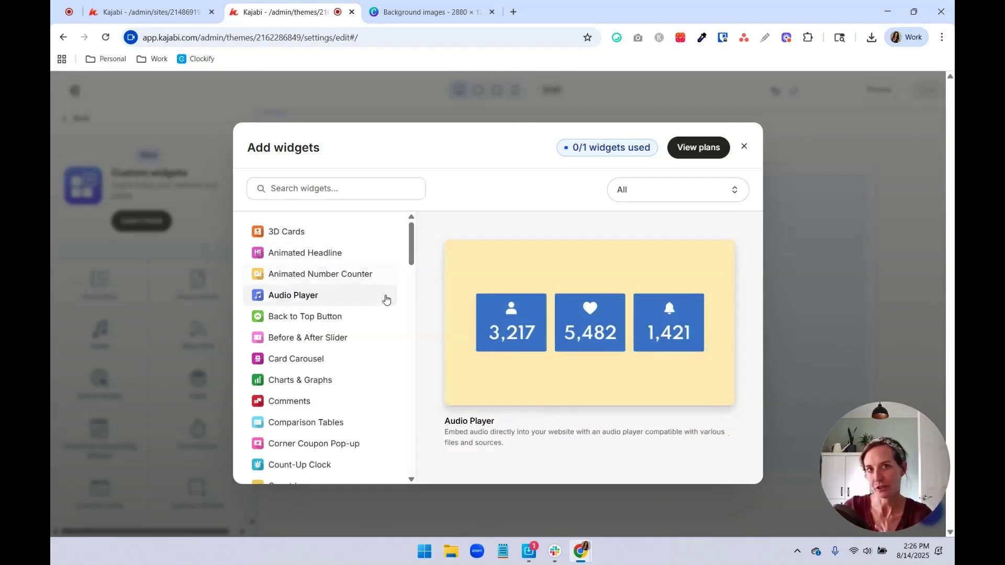
scroll(372, 341, down, 5)
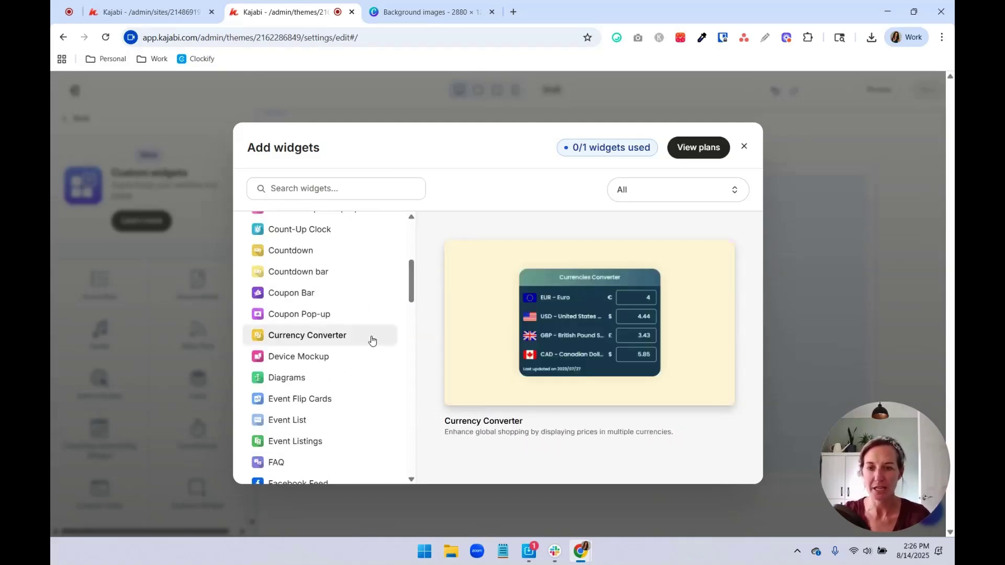
scroll(370, 341, down, 3)
click(282, 188)
text(high)
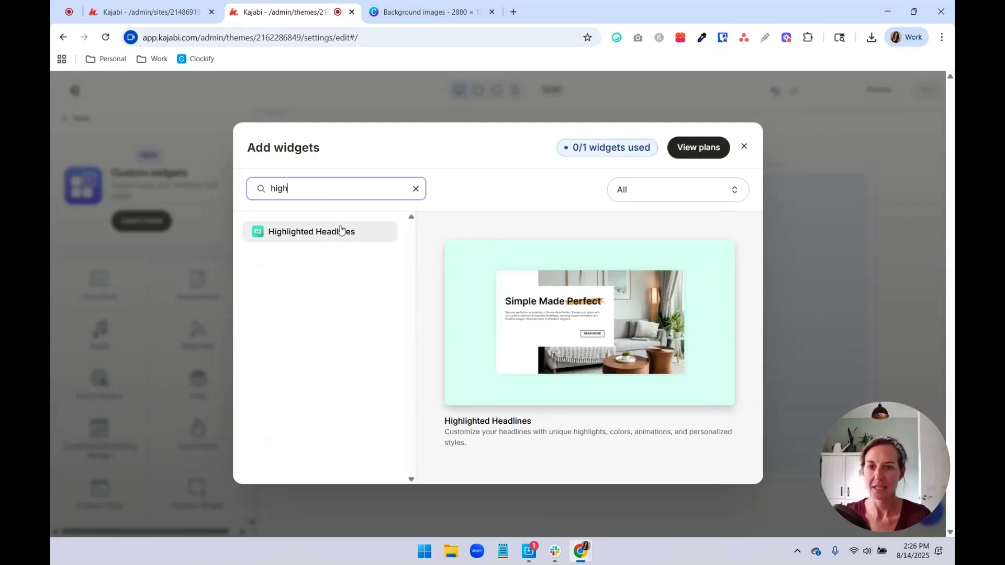
click(336, 234)
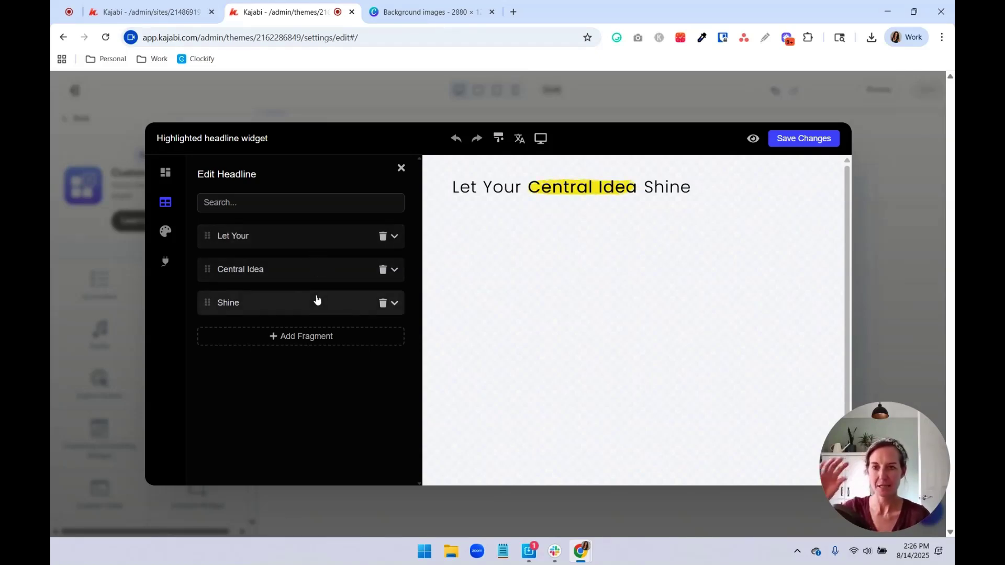
Replace the transition words of the headline's highlighted "Central Idea" fragment with "Personality".
click(302, 246)
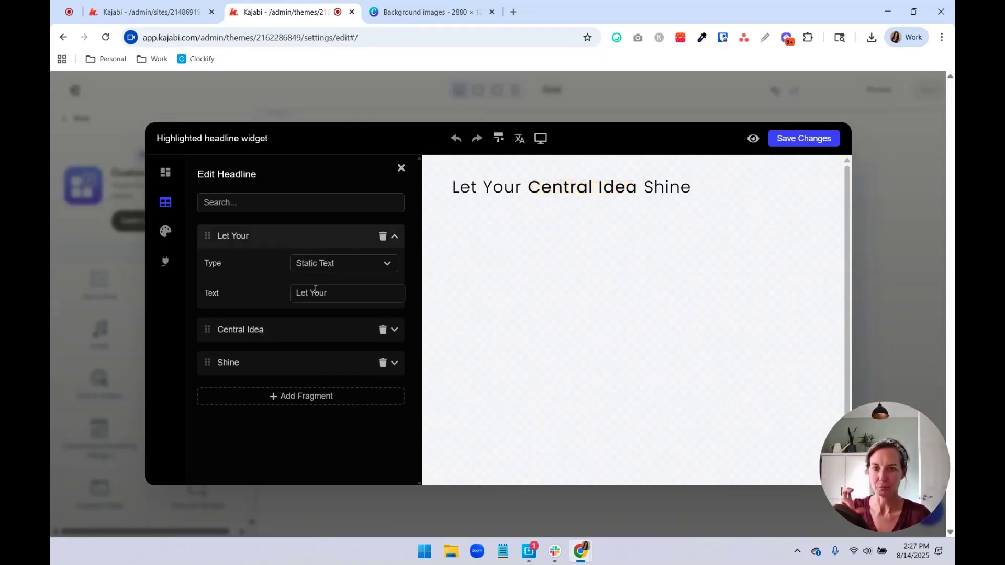
click(291, 331)
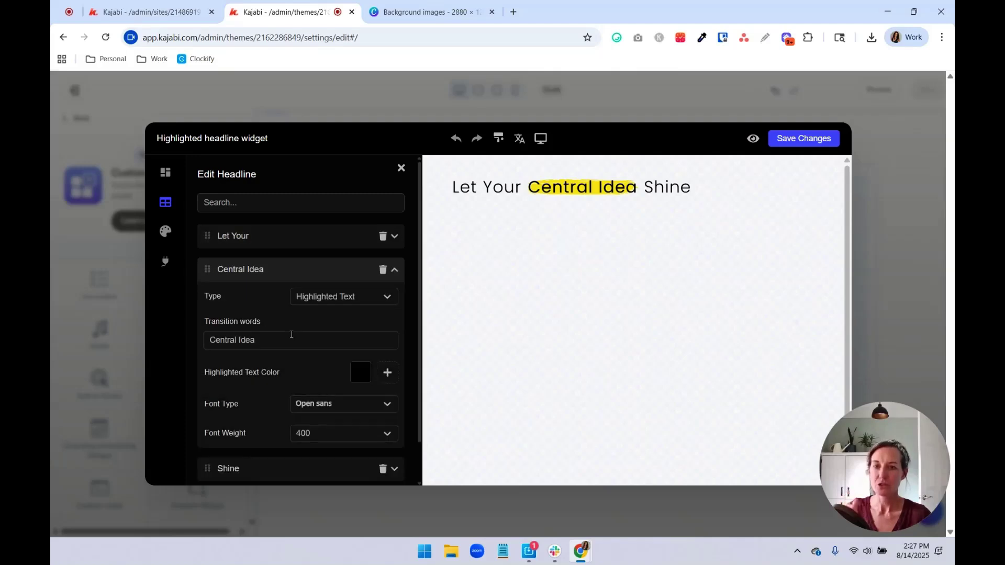
scroll(288, 339, down, 1)
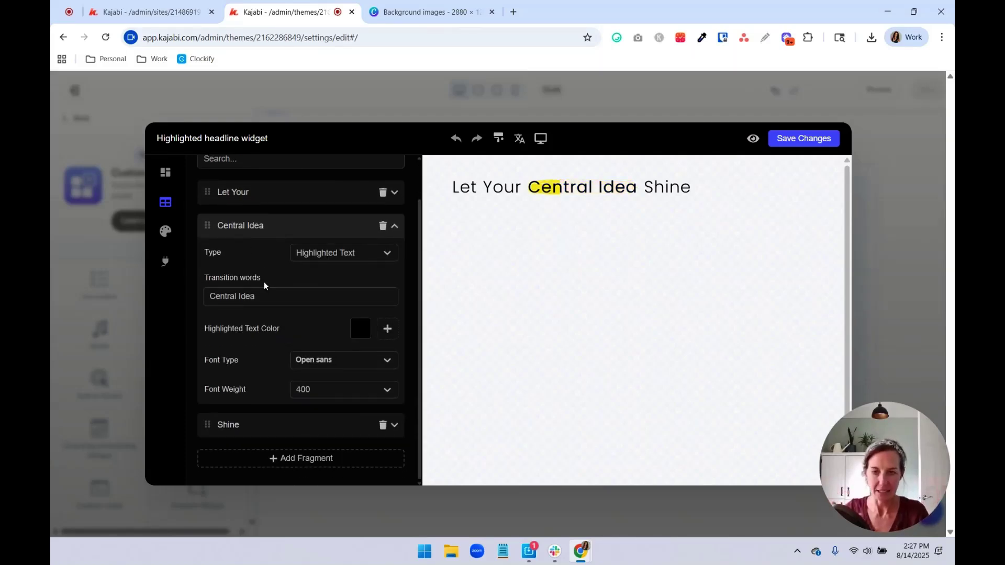
drag(280, 299, 161, 308)
text(Personality)
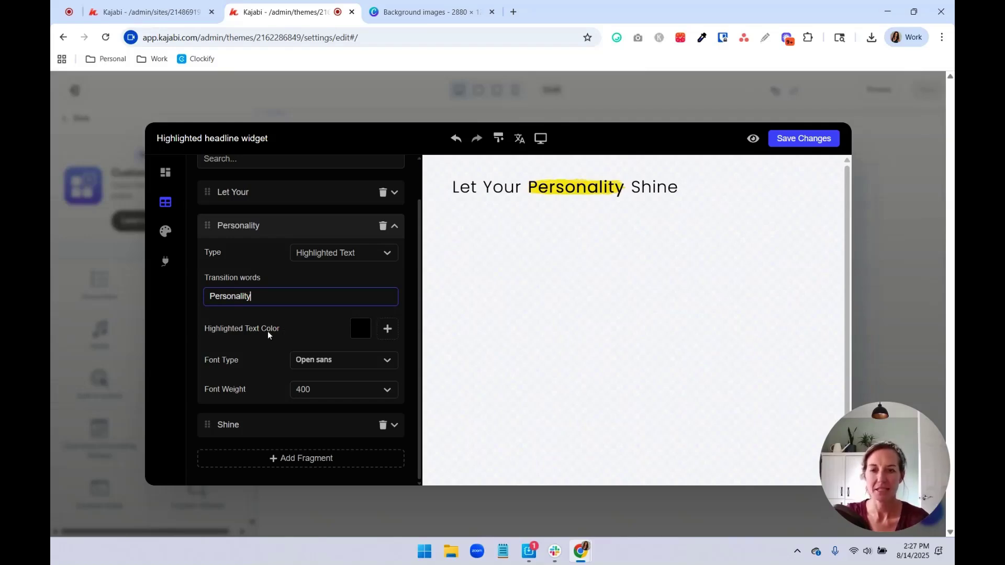
Set the highlighted fragment's font type to Lora and save the widget changes.
click(329, 360)
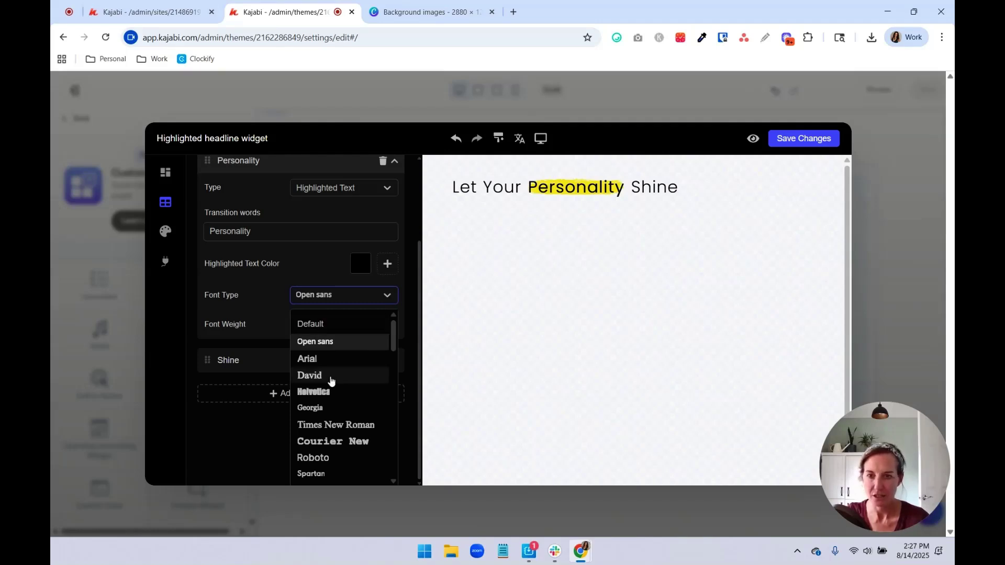
scroll(335, 418, down, 2)
click(348, 427)
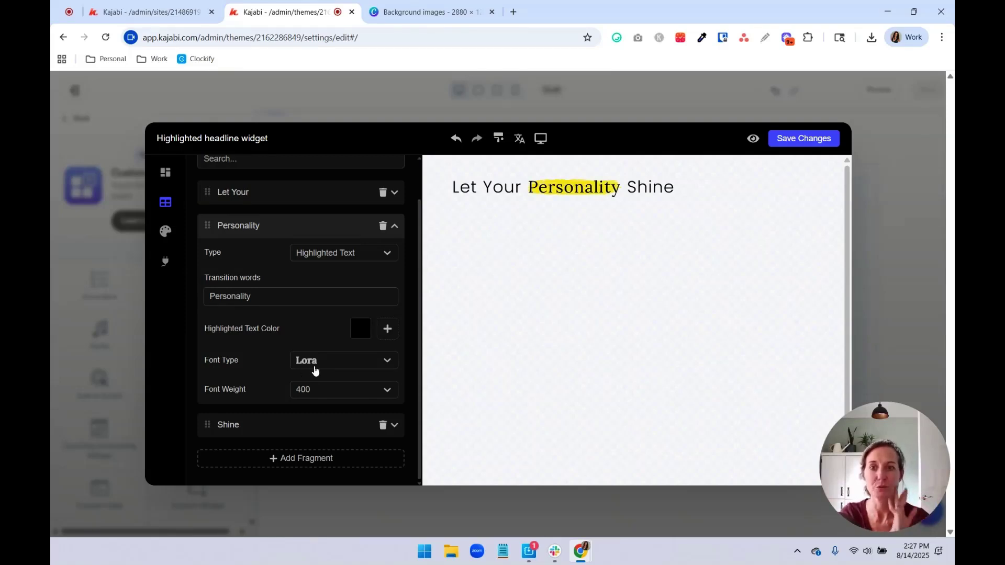
click(308, 424)
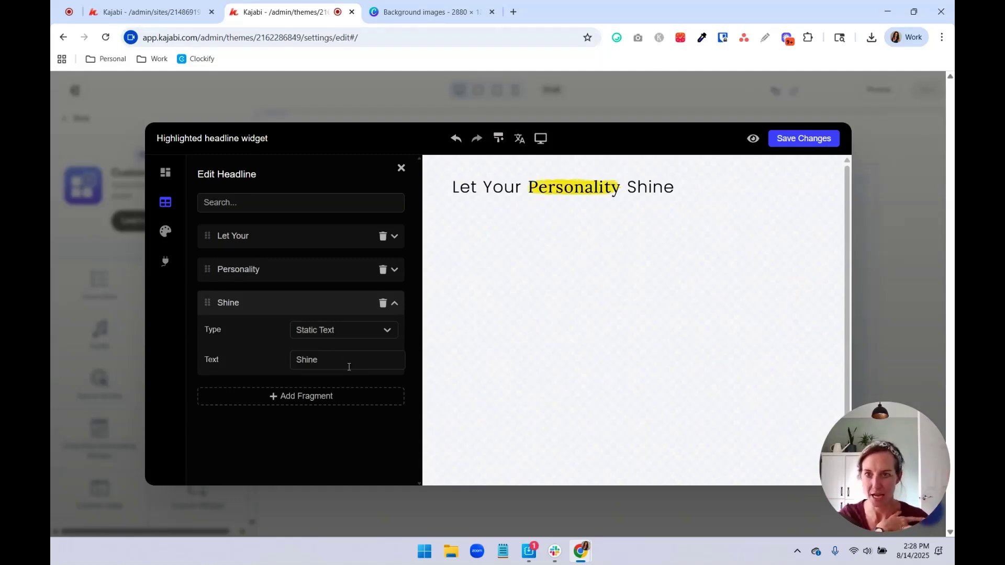
click(829, 140)
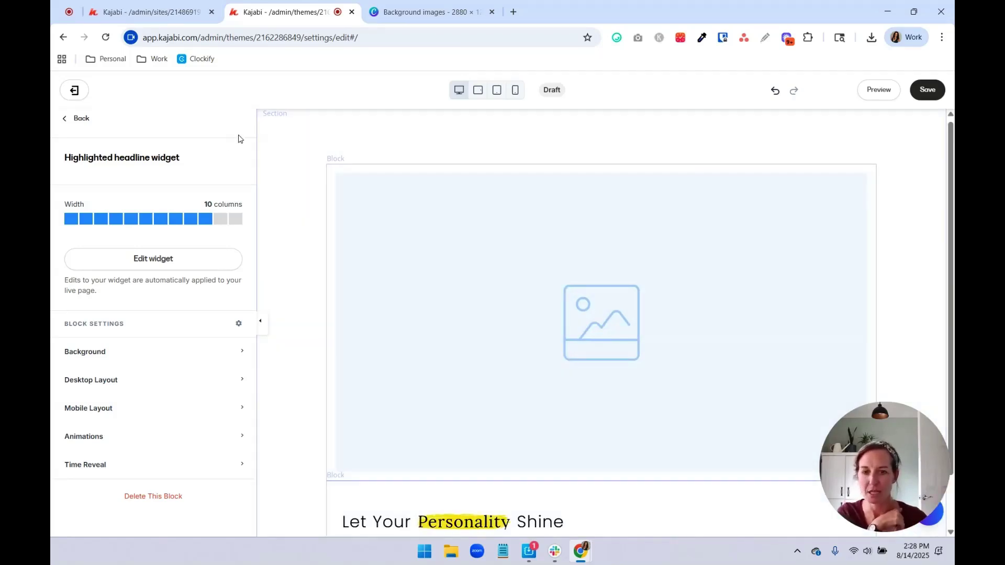
Move the headline widget above the image block in the Hero section and delete the image block.
click(76, 120)
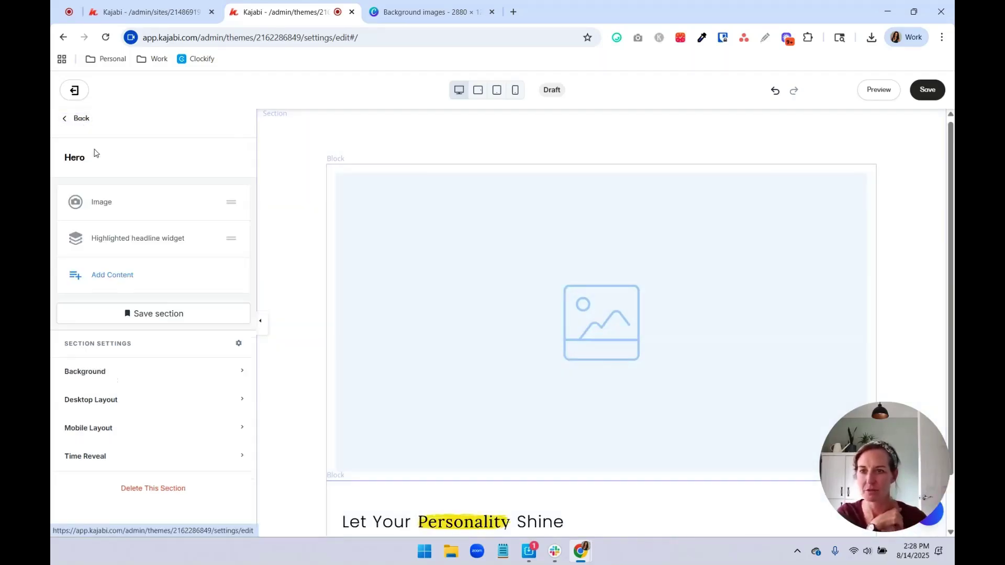
drag(126, 246, 122, 196)
click(208, 240)
click(202, 321)
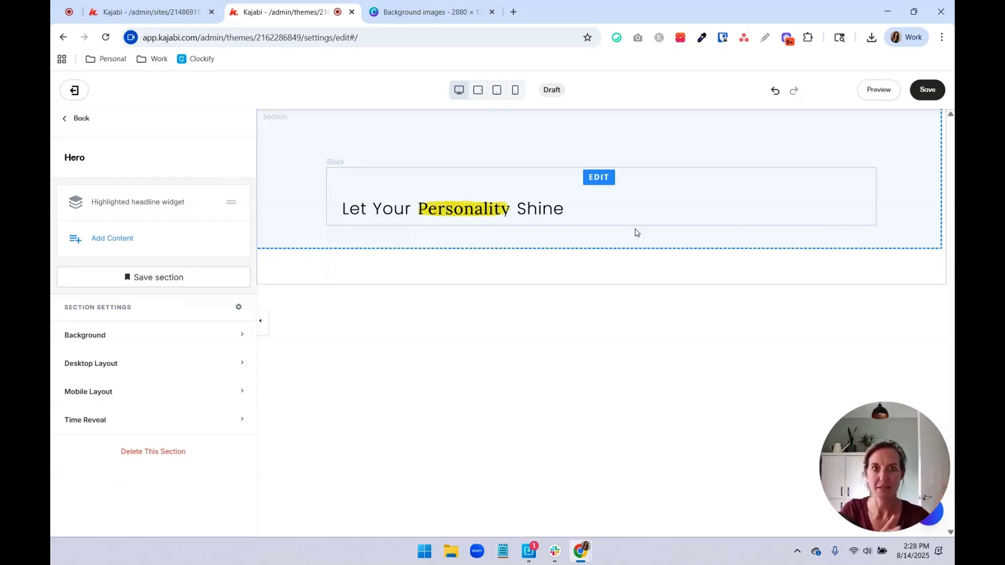
Reopen the headline widget for editing and change its highlight style to the rough pen-stroke underline.
click(524, 213)
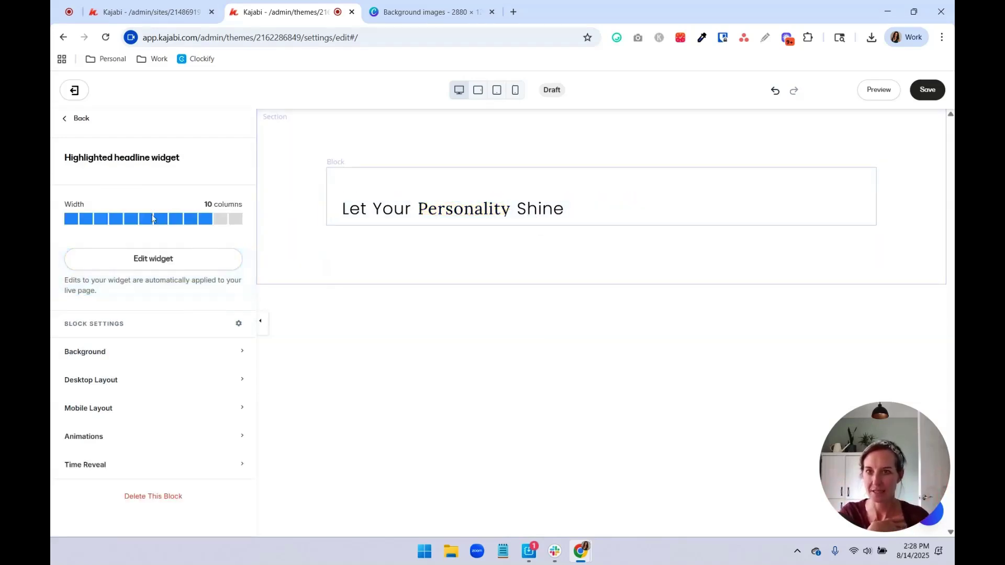
click(130, 265)
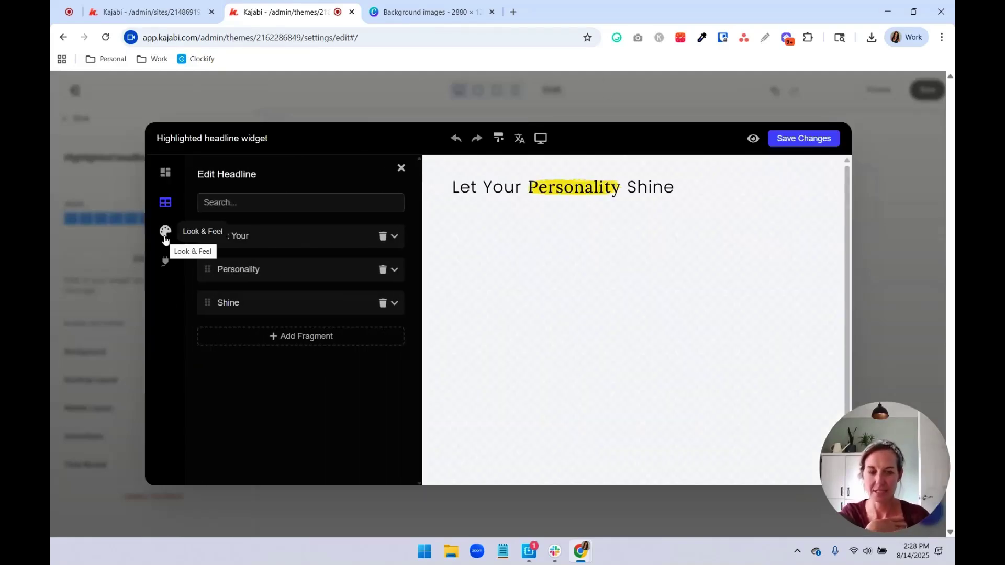
click(166, 234)
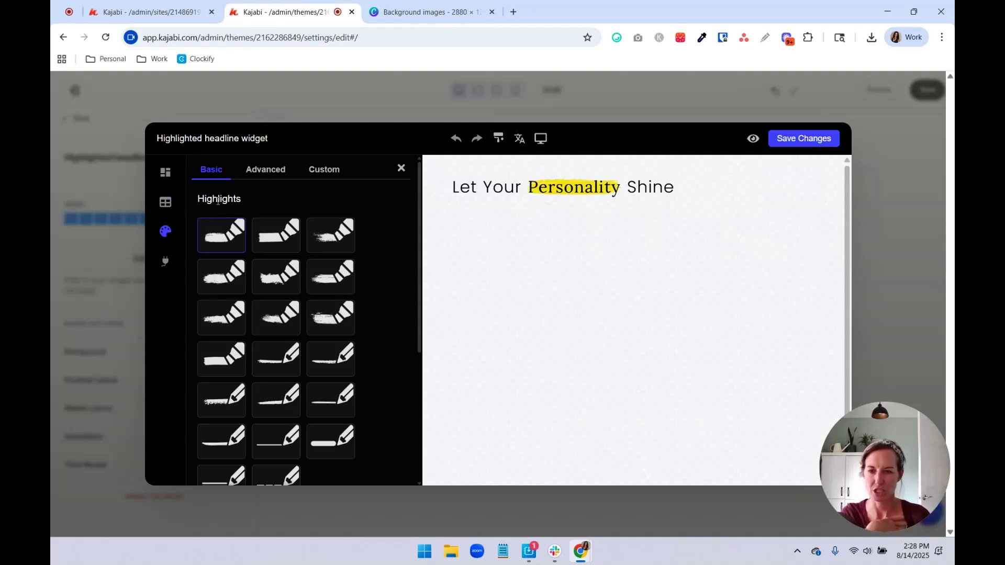
click(227, 237)
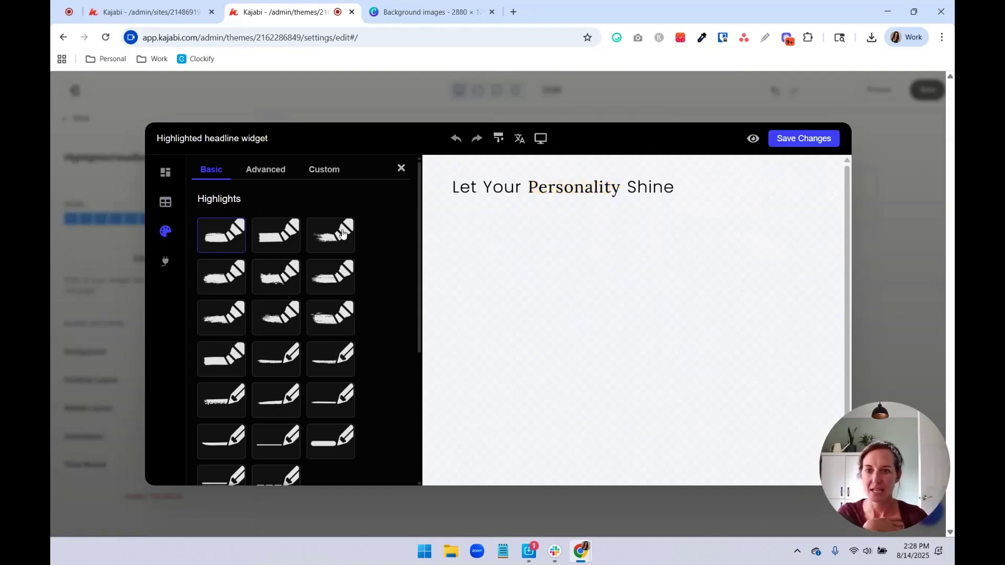
scroll(294, 383, down, 5)
scroll(294, 384, up, 5)
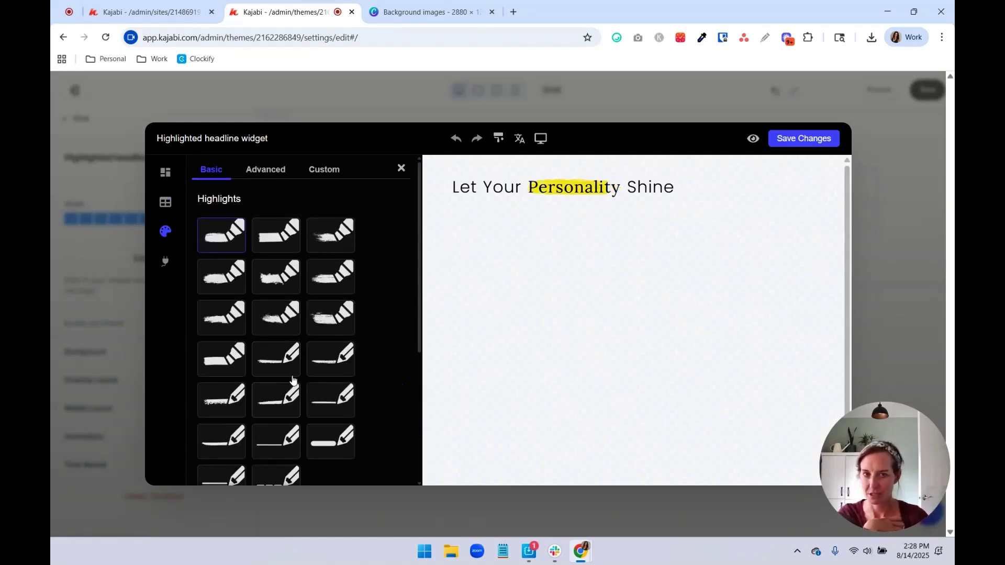
click(273, 365)
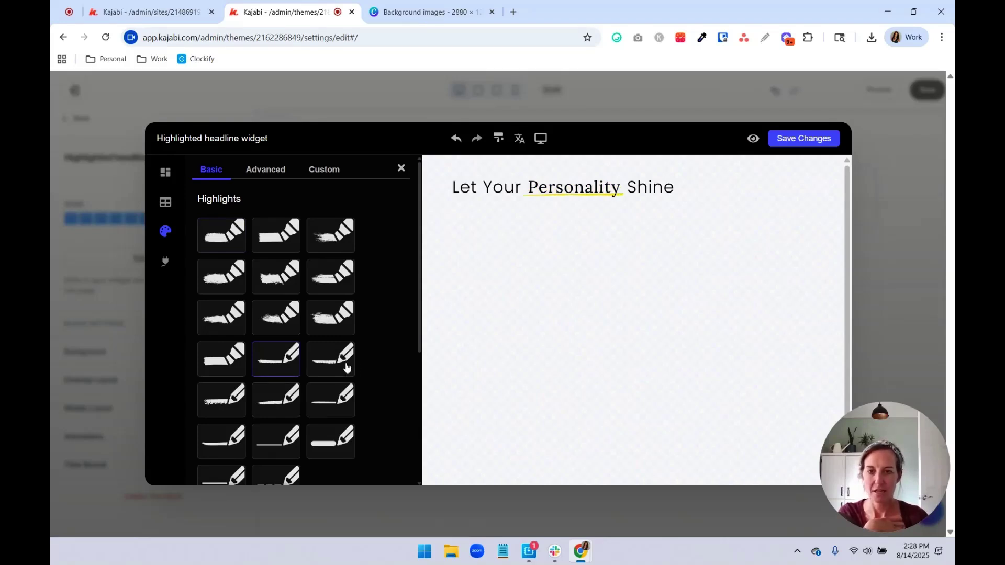
click(328, 362)
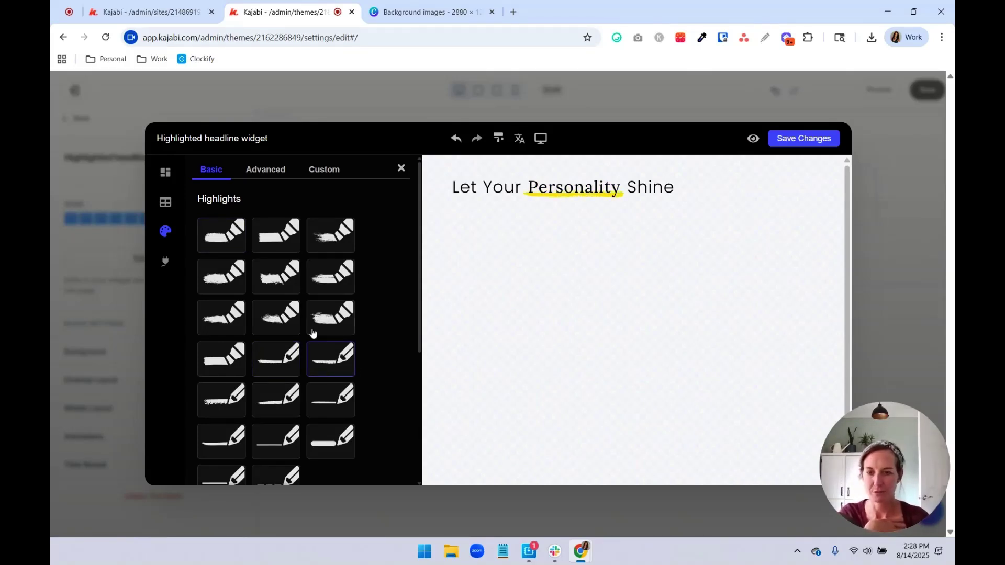
Set the highlight color to magenta (ff00ff).
scroll(318, 350, down, 2)
scroll(319, 347, down, 2)
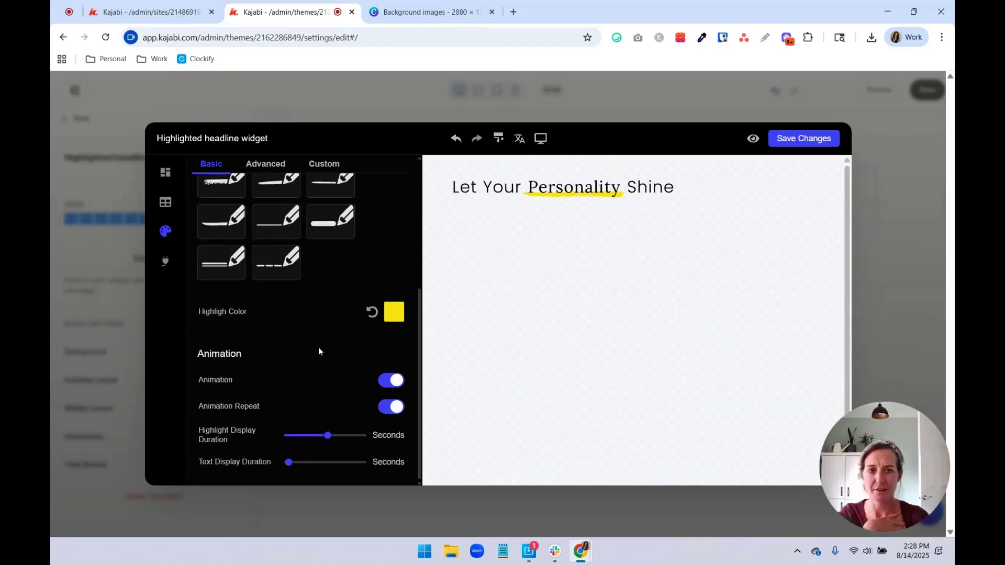
click(394, 312)
click(365, 399)
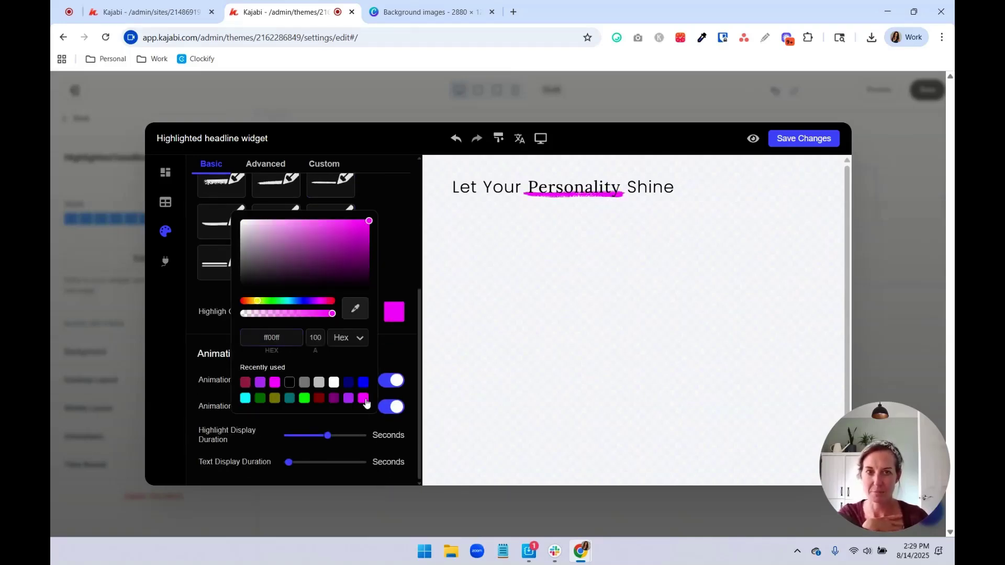
click(406, 253)
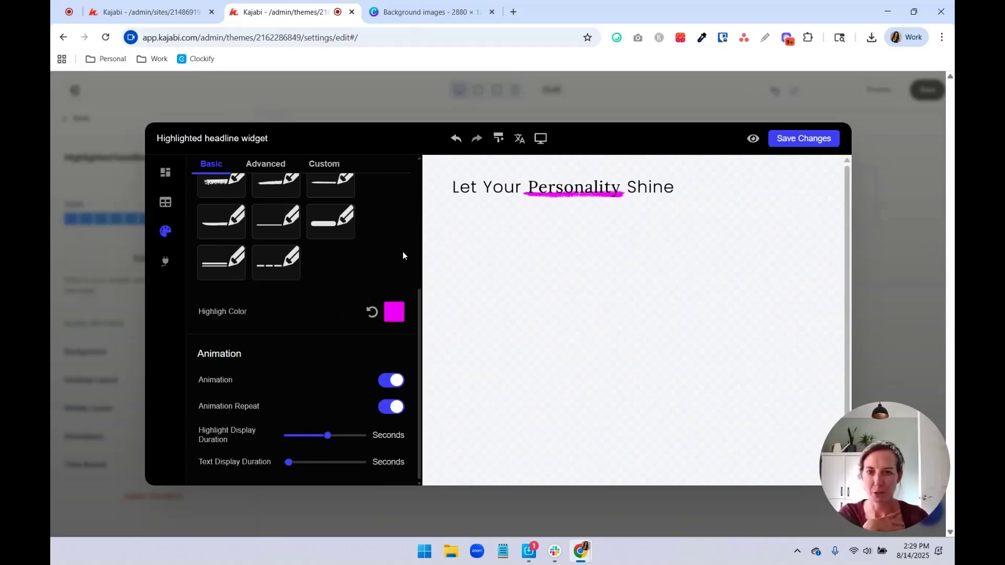
Turn off Animation Repeat for the headline highlight, leaving Animation on.
click(388, 415)
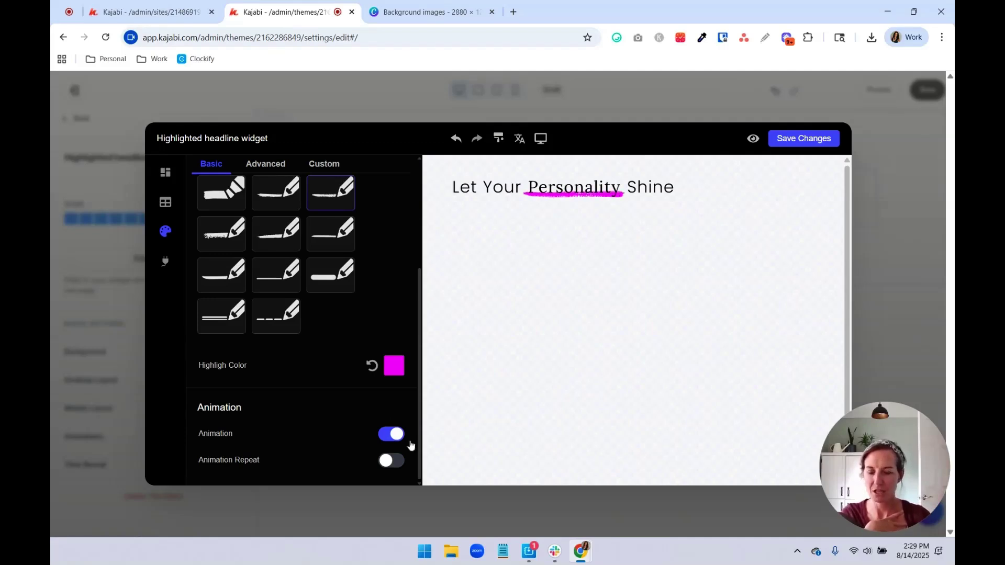
click(392, 461)
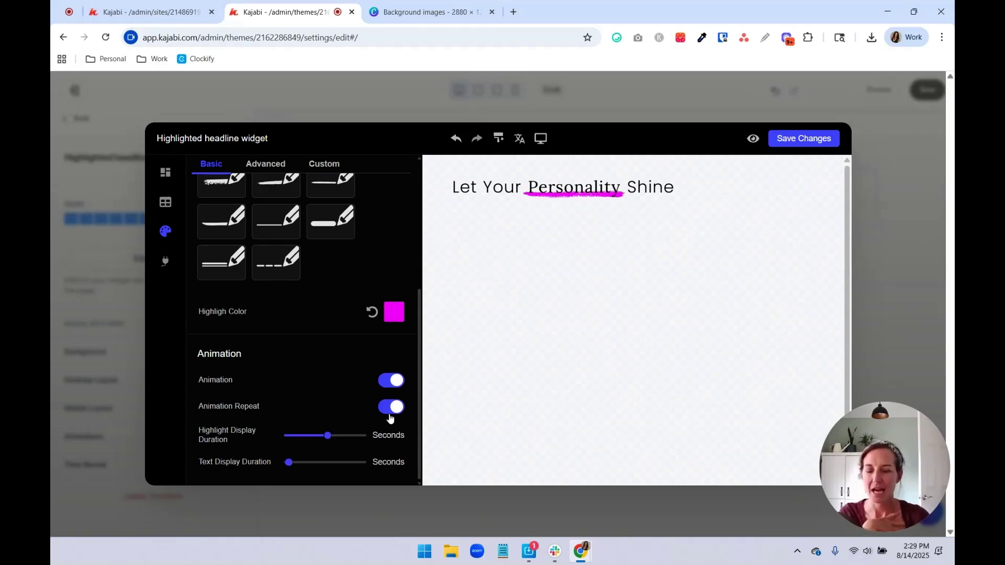
scroll(385, 408, up, 1)
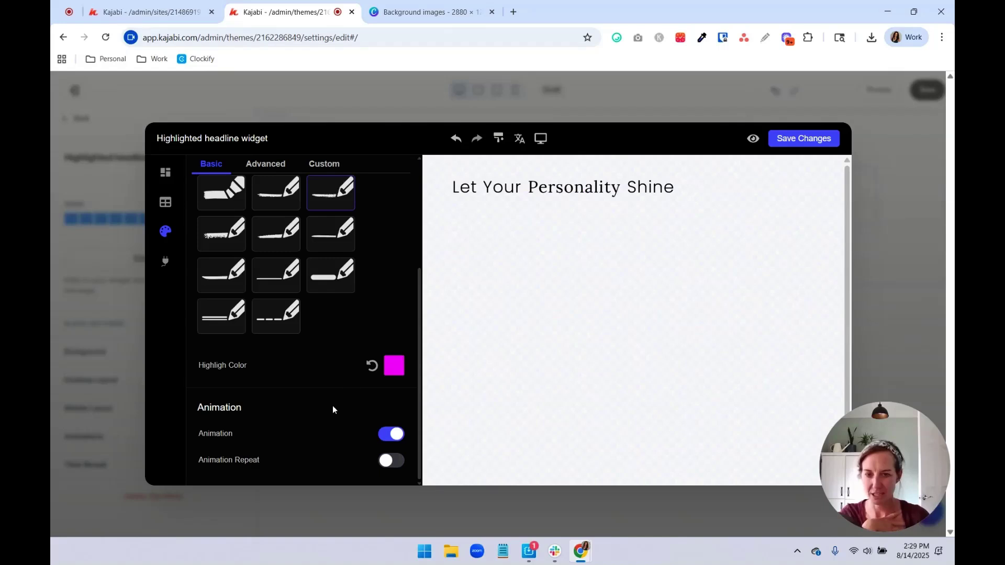
Set the font type of the whole headline to Lora in the widget's advanced look settings.
scroll(274, 431, up, 3)
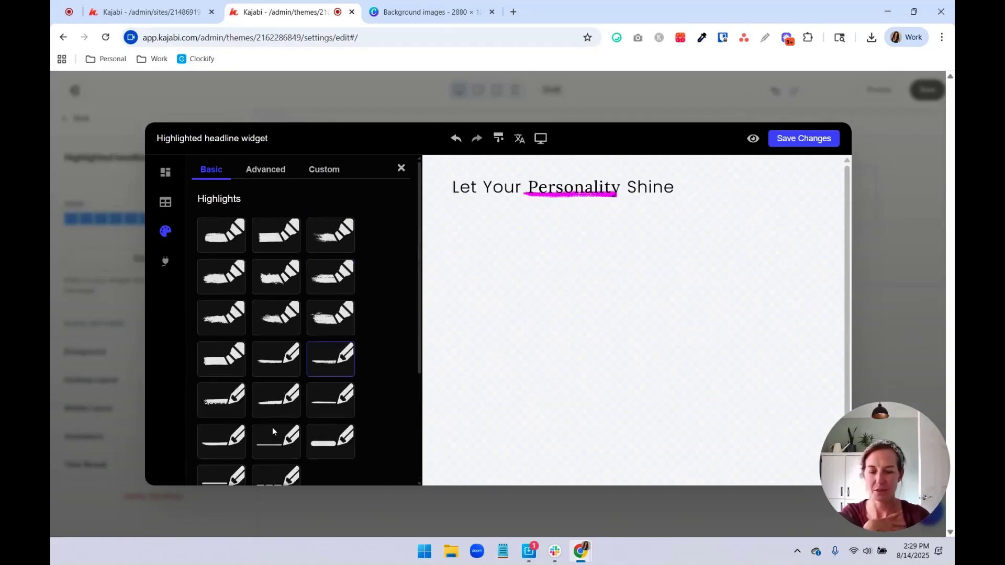
click(261, 178)
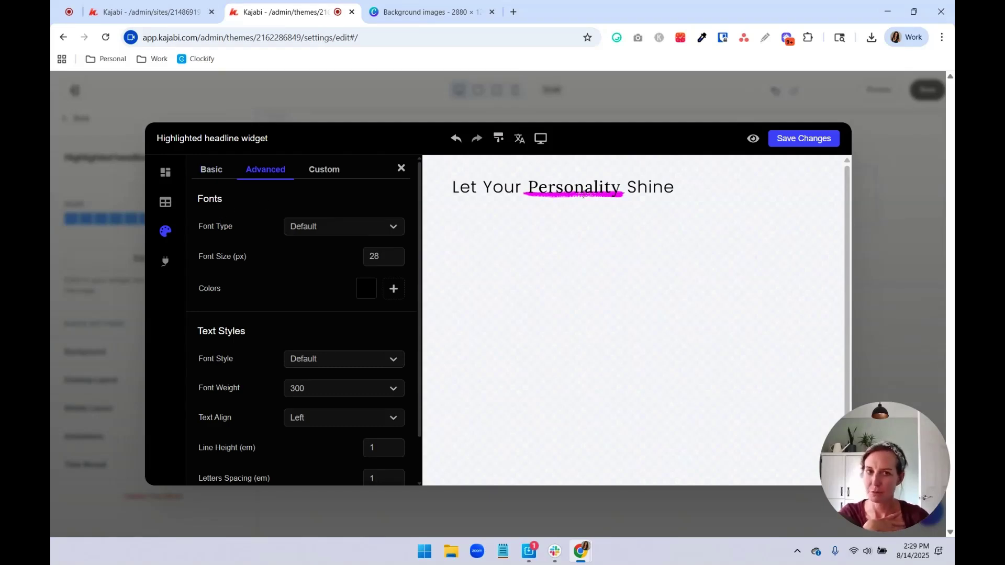
click(337, 236)
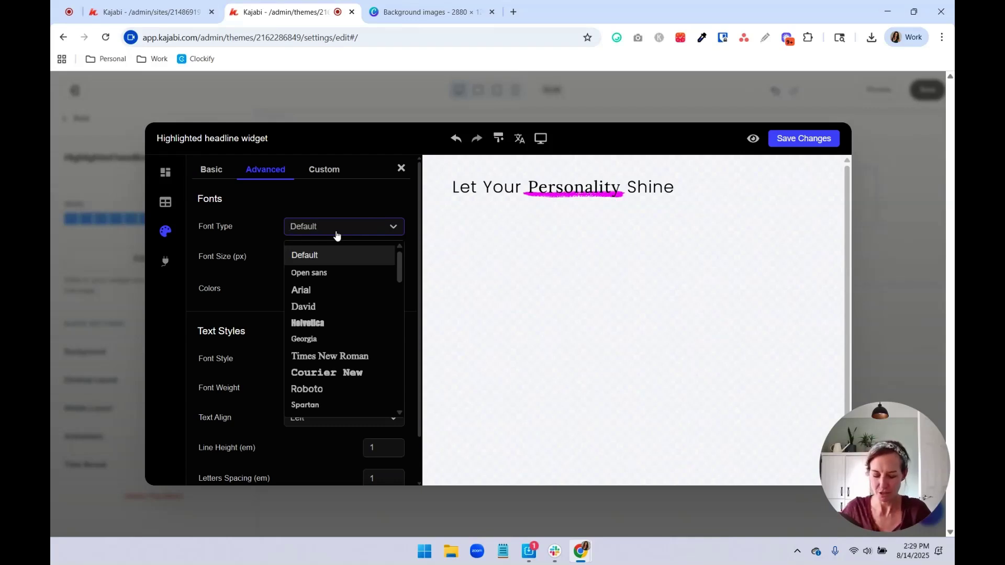
text(lora)
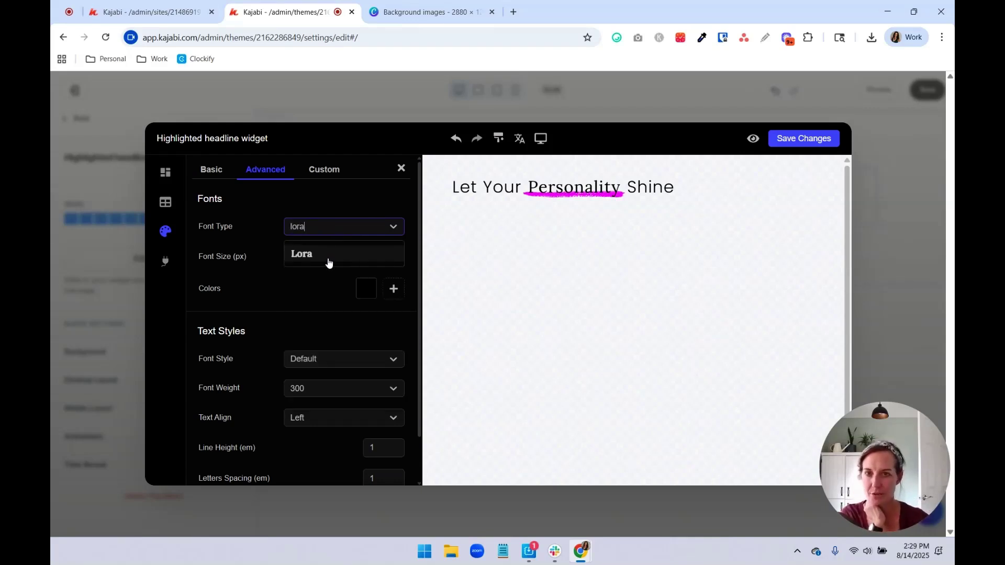
click(328, 258)
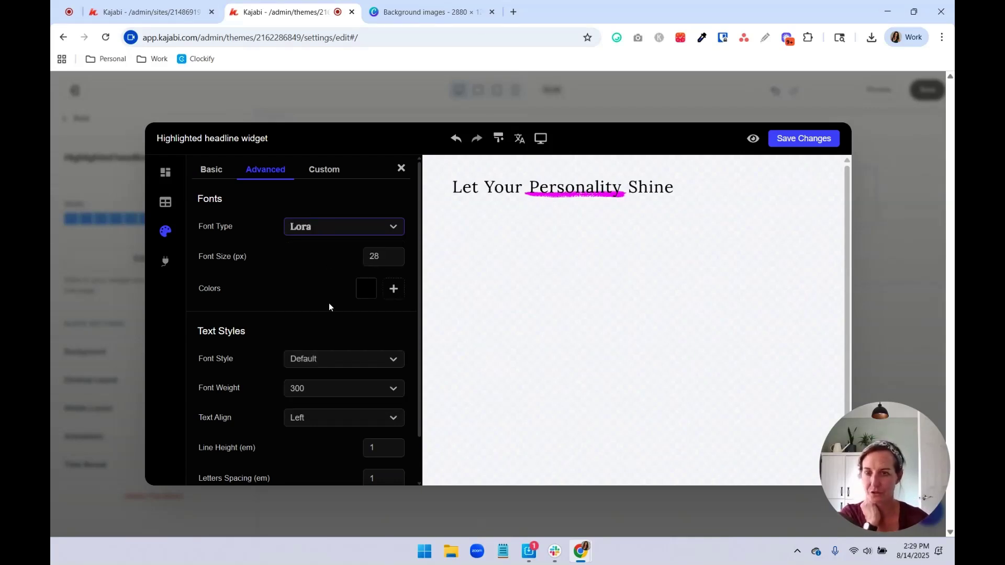
Enter 5067 as the headline's font size in the widget's advanced look settings.
double_click(381, 256)
text(5067)
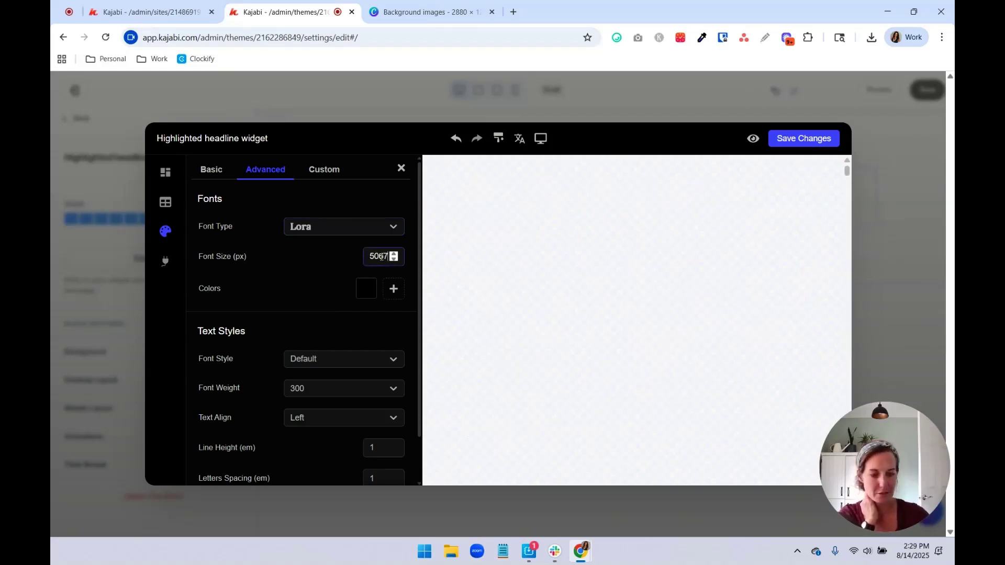
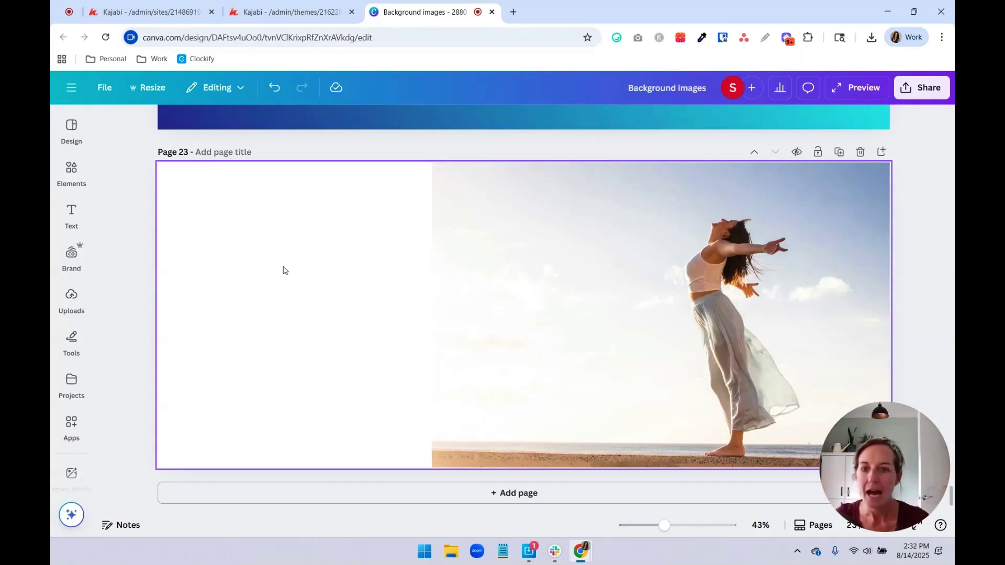
In Canva, search the graphic elements for "gradient" and add the purple-to-transparent horizontal gradient to page 23.
click(328, 303)
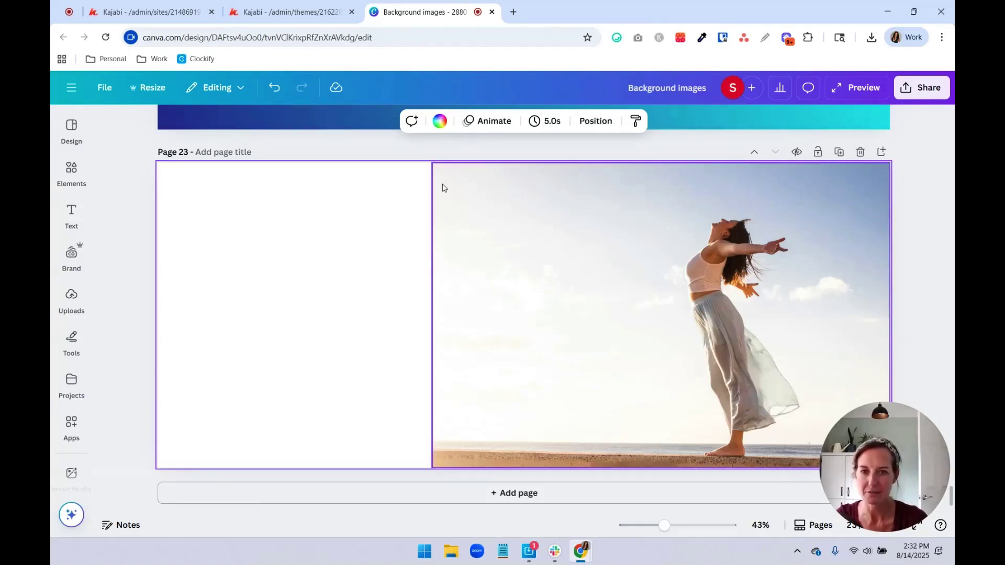
click(71, 171)
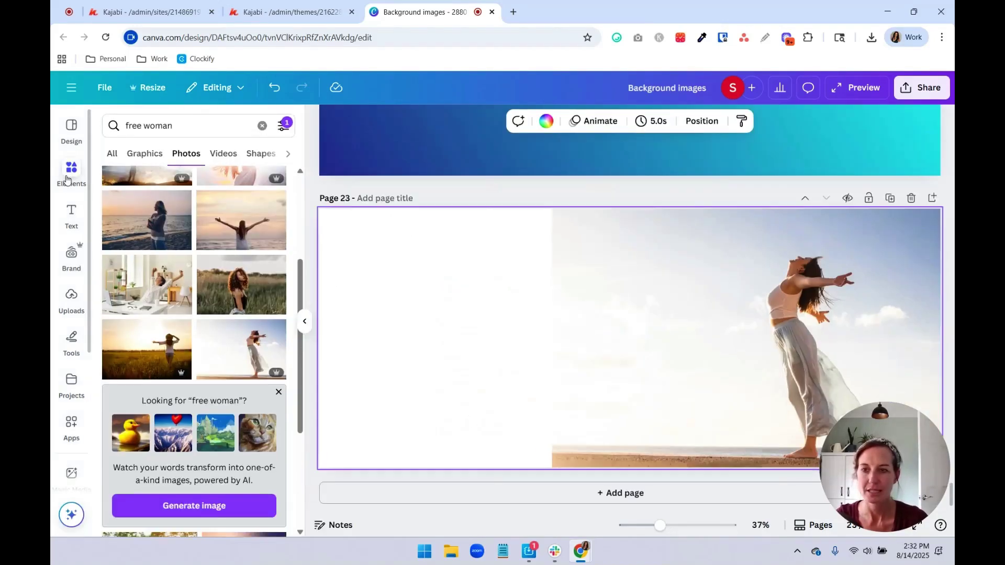
text(gradient)
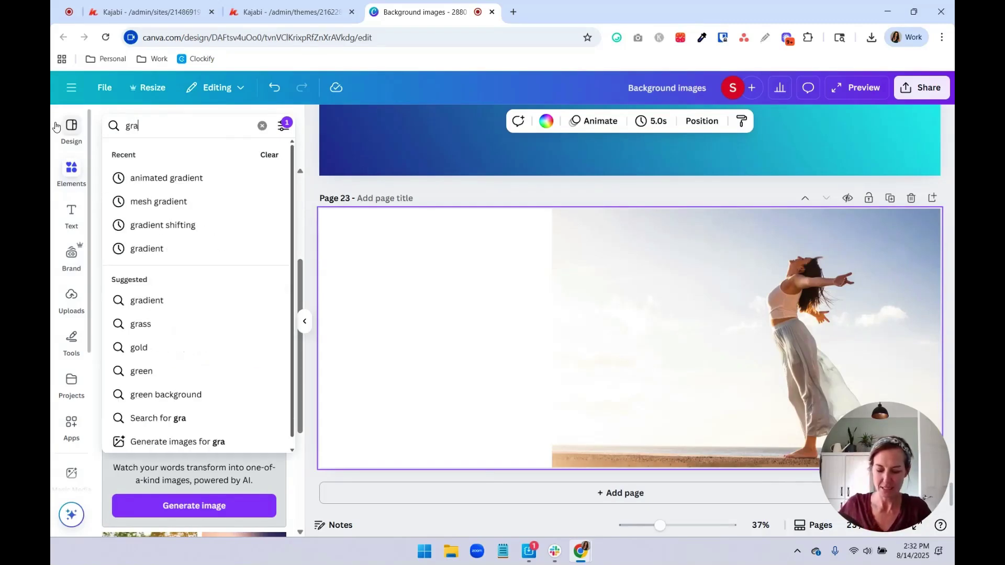
key(Return)
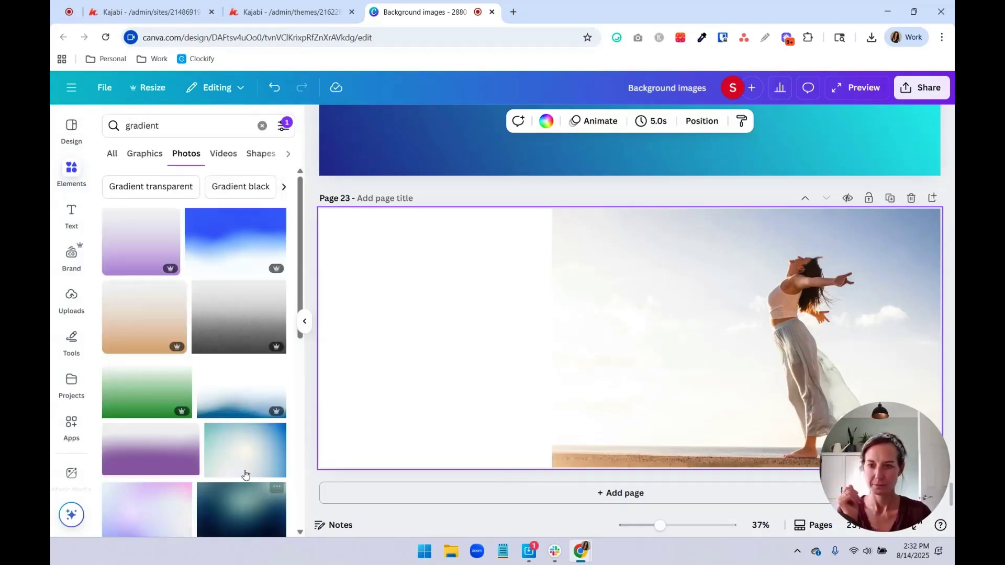
click(144, 153)
scroll(199, 362, down, 3)
scroll(199, 362, down, 3)
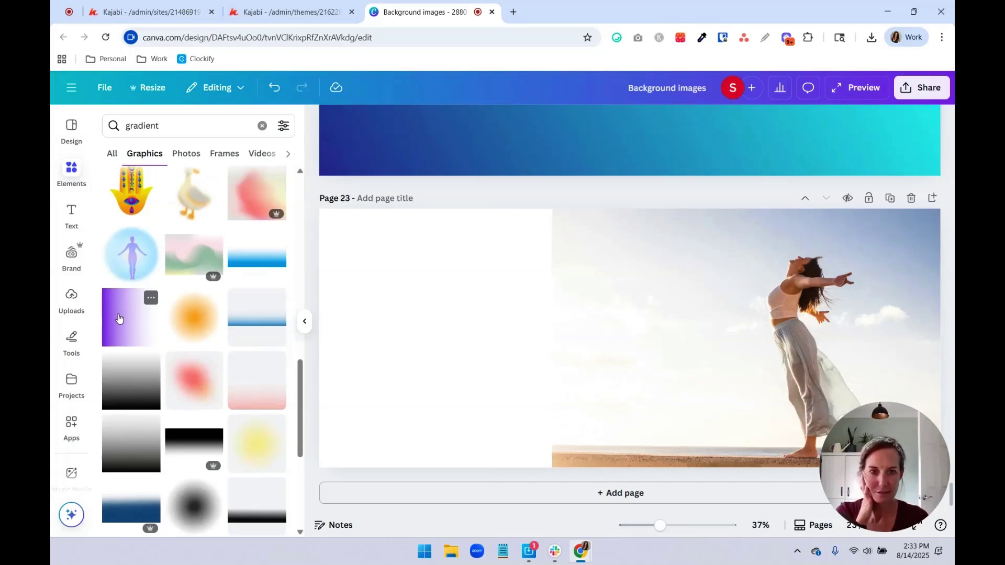
click(119, 318)
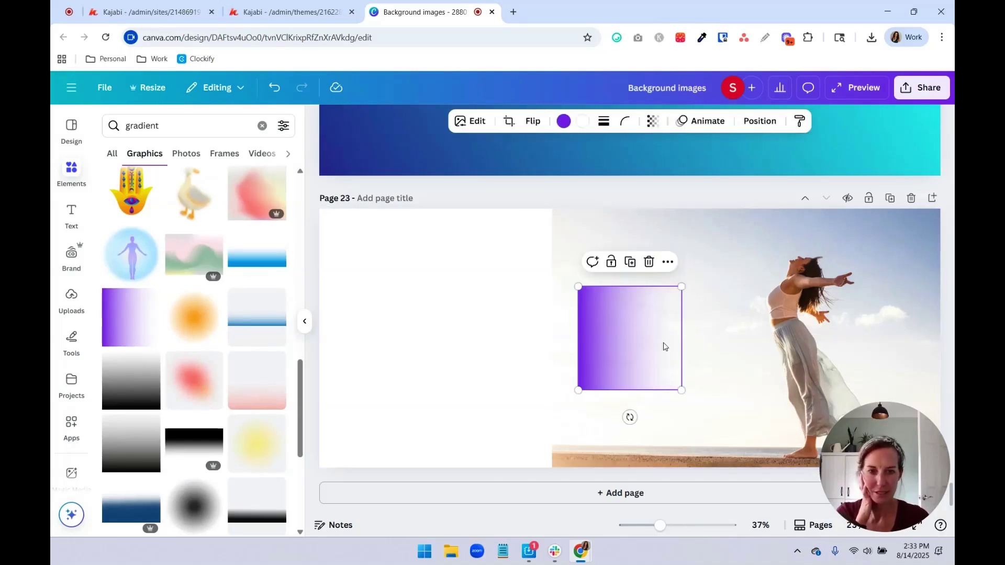
Recolor the gradient white and fit it over the photo's left edge at full page height to blend it into the white area.
click(562, 122)
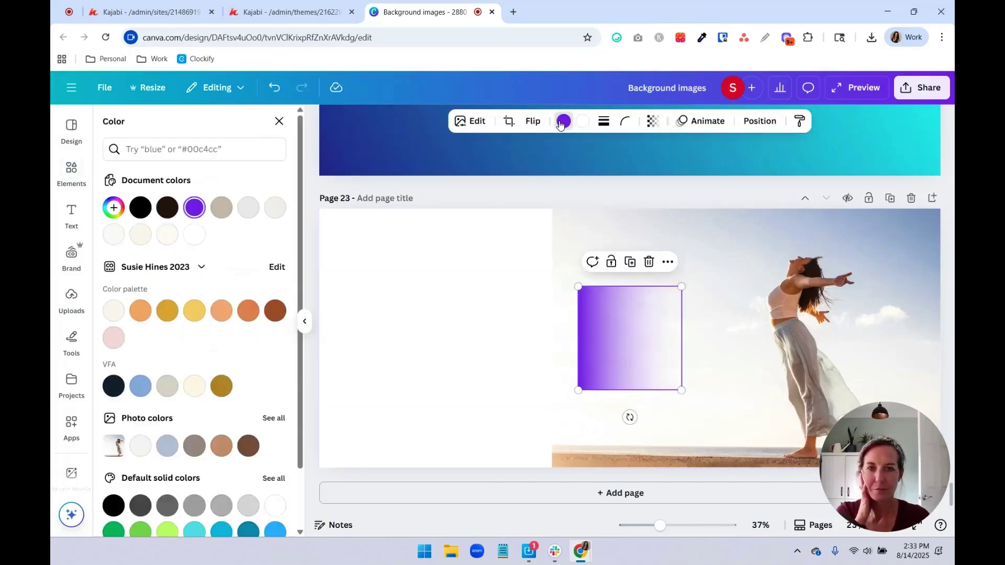
click(194, 234)
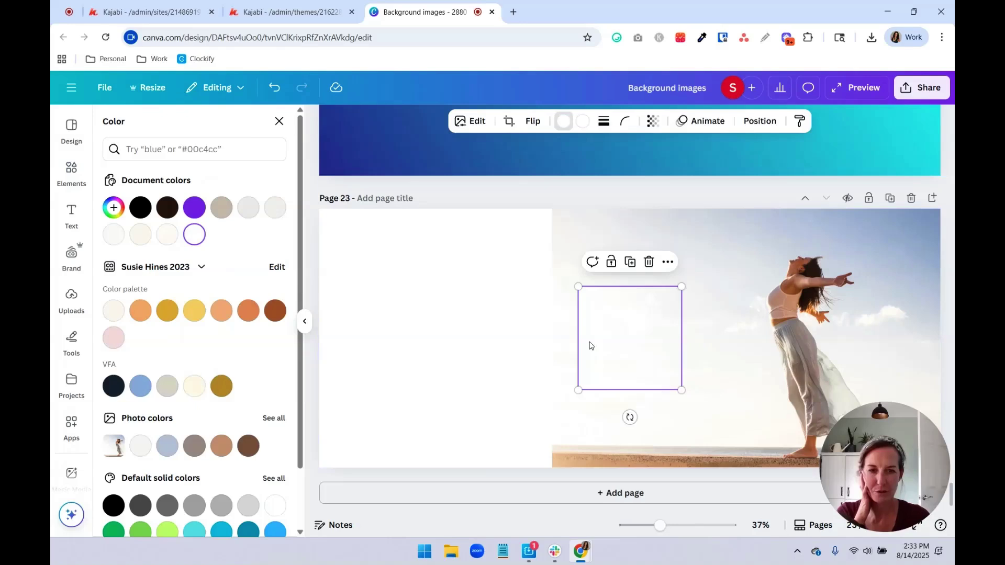
drag(588, 346, 565, 263)
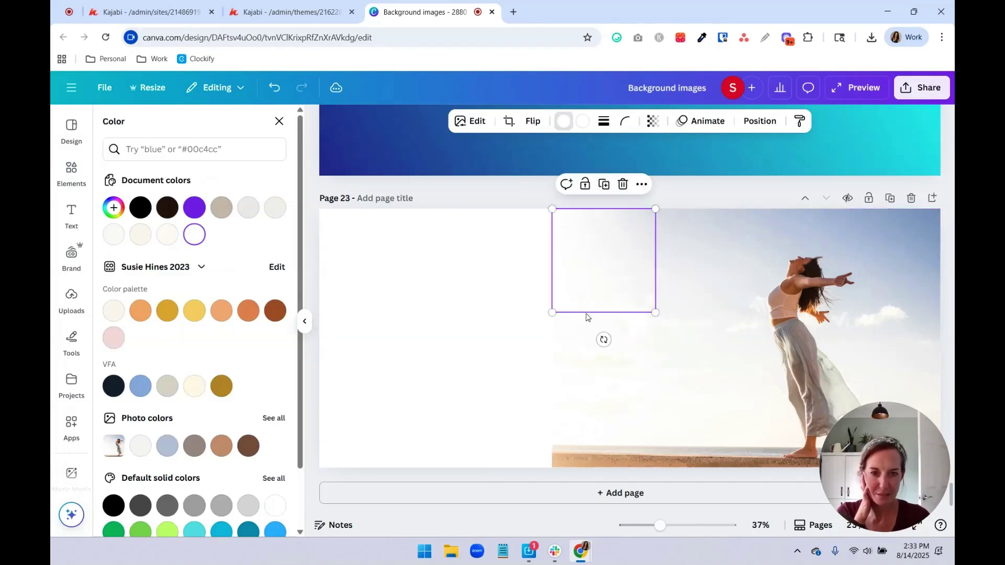
drag(655, 313, 811, 467)
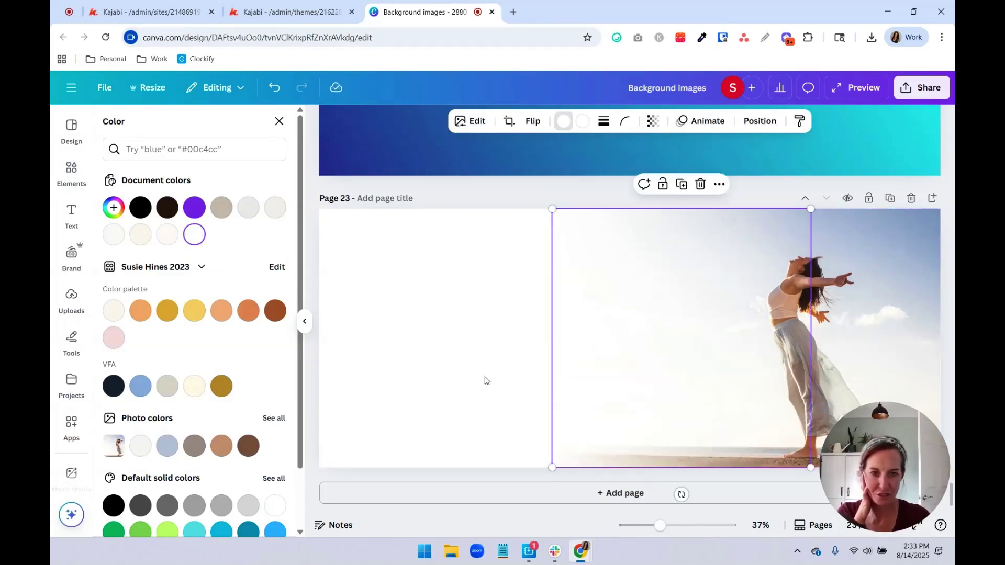
click(411, 375)
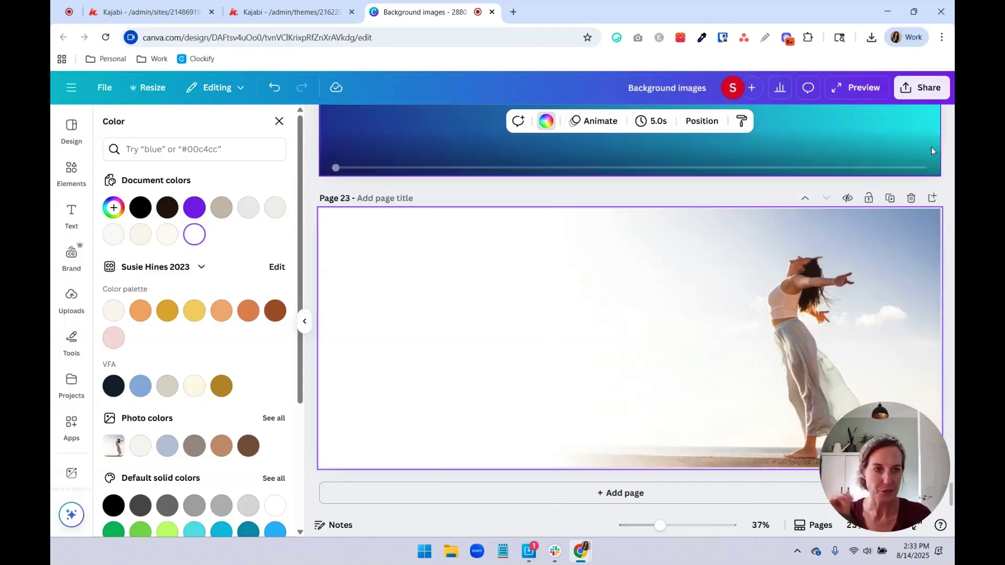
Choose an image file type and download only page 23 of the Background images design.
click(924, 89)
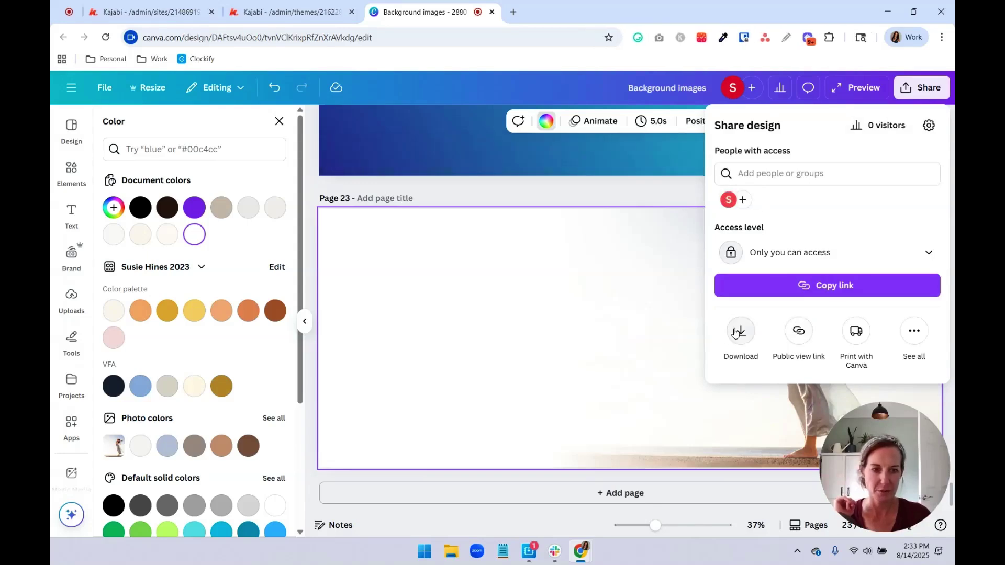
click(741, 330)
click(822, 168)
click(748, 203)
click(822, 348)
click(775, 193)
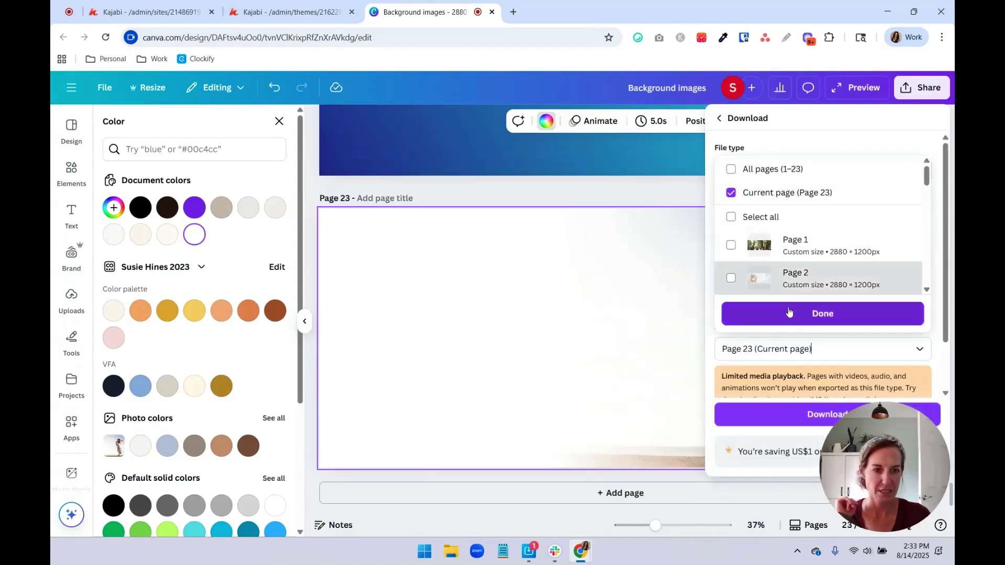
click(822, 313)
click(816, 415)
Return to the Kajabi page editor and set the Hero section's background media type to Image.
click(278, 16)
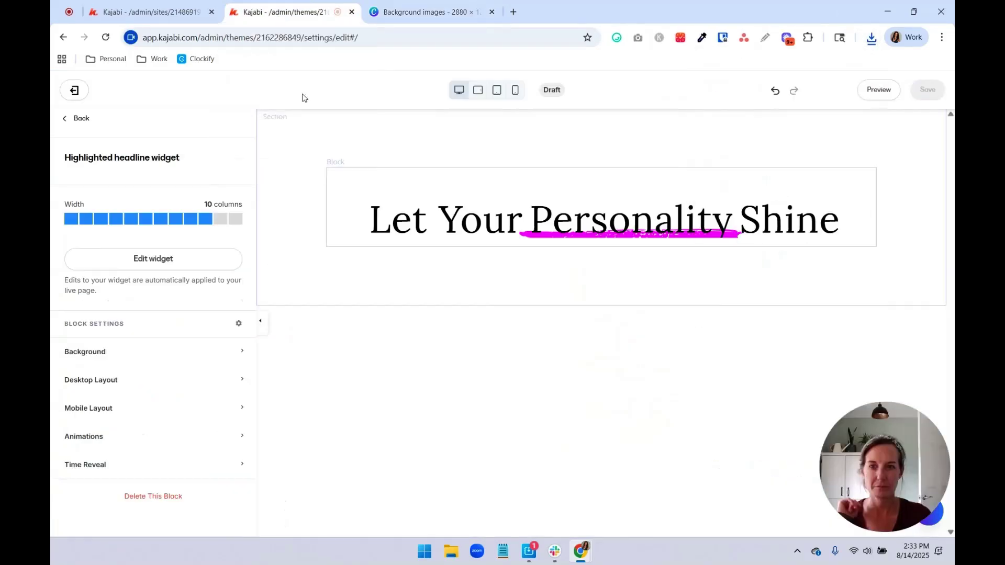
click(888, 142)
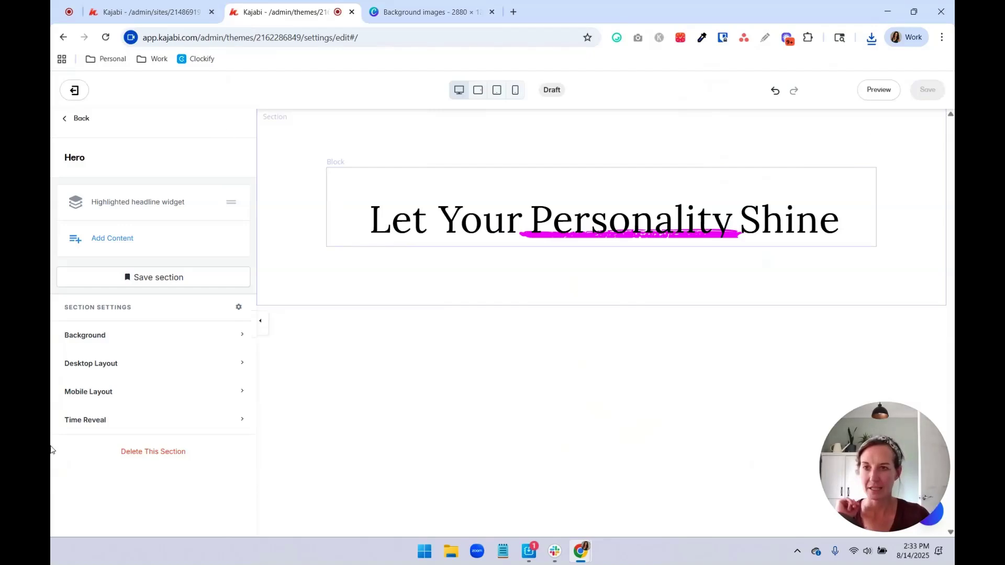
click(141, 347)
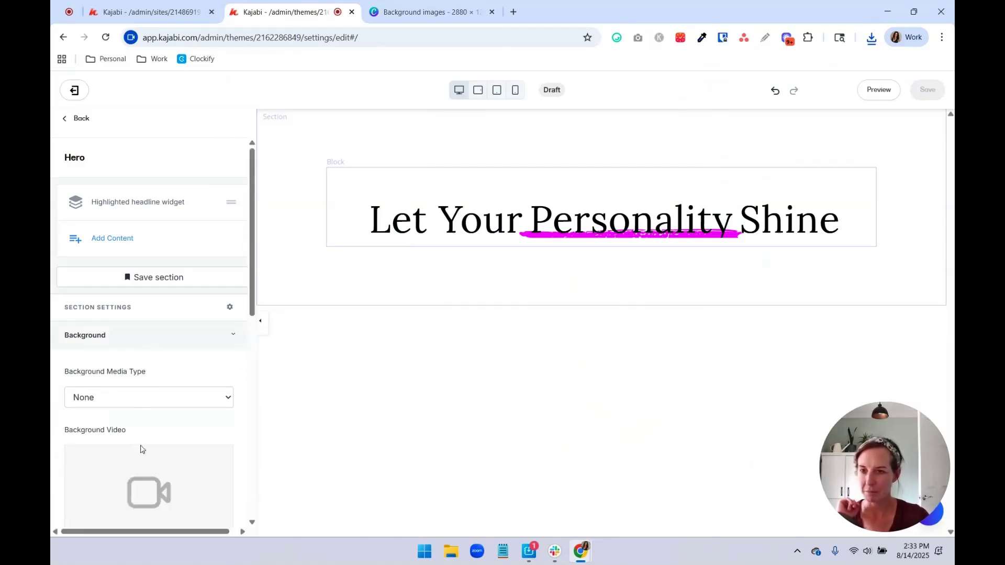
scroll(123, 419, down, 3)
click(137, 283)
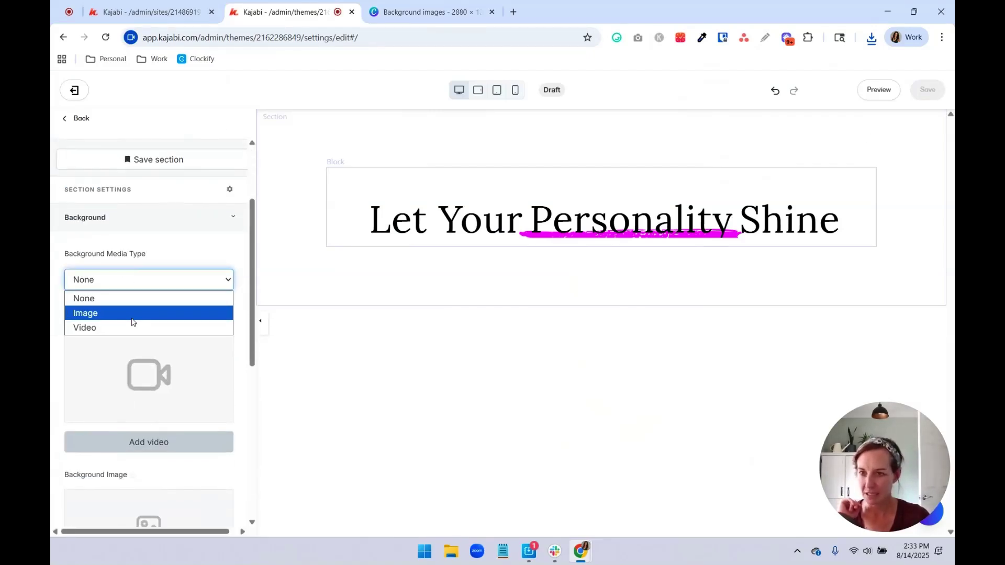
click(122, 313)
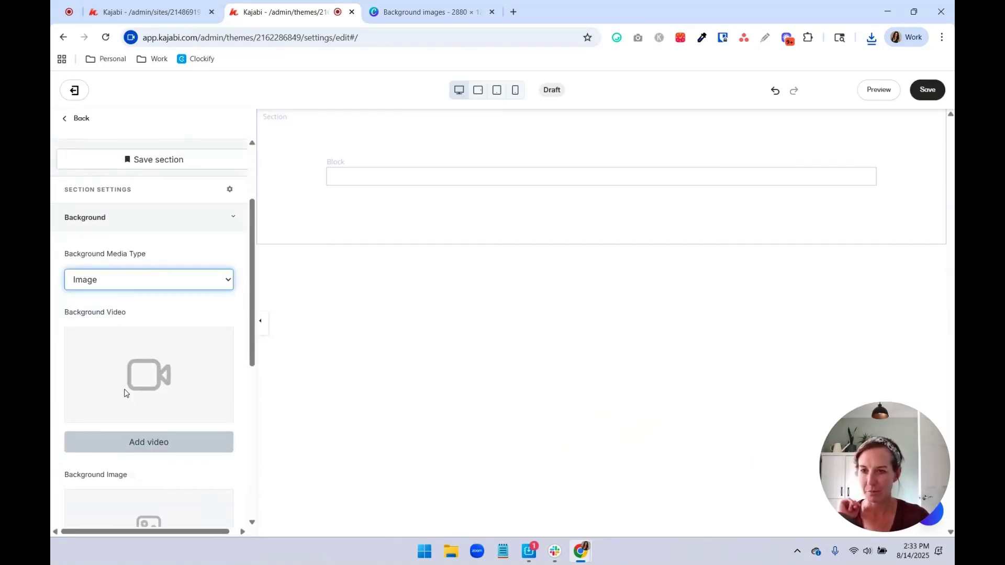
Upload the downloaded photo with the white fade from the device as the Hero section's background image.
scroll(125, 393, down, 3)
scroll(125, 390, down, 3)
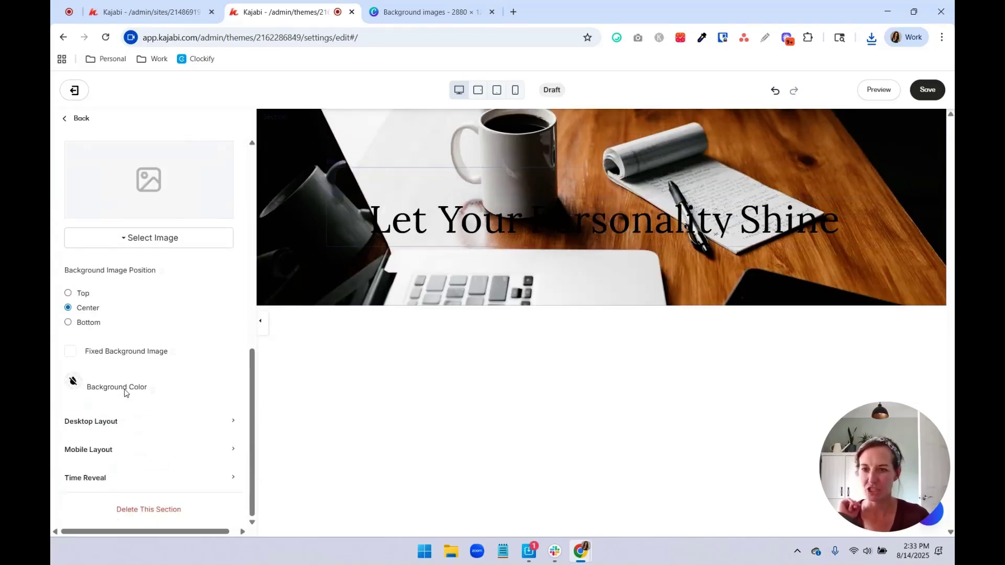
click(129, 243)
click(125, 258)
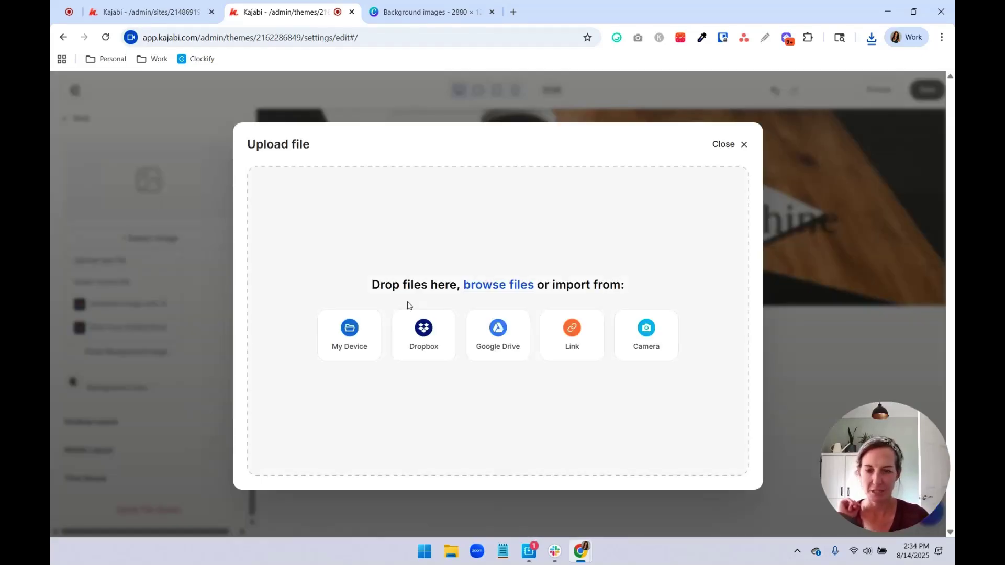
click(347, 350)
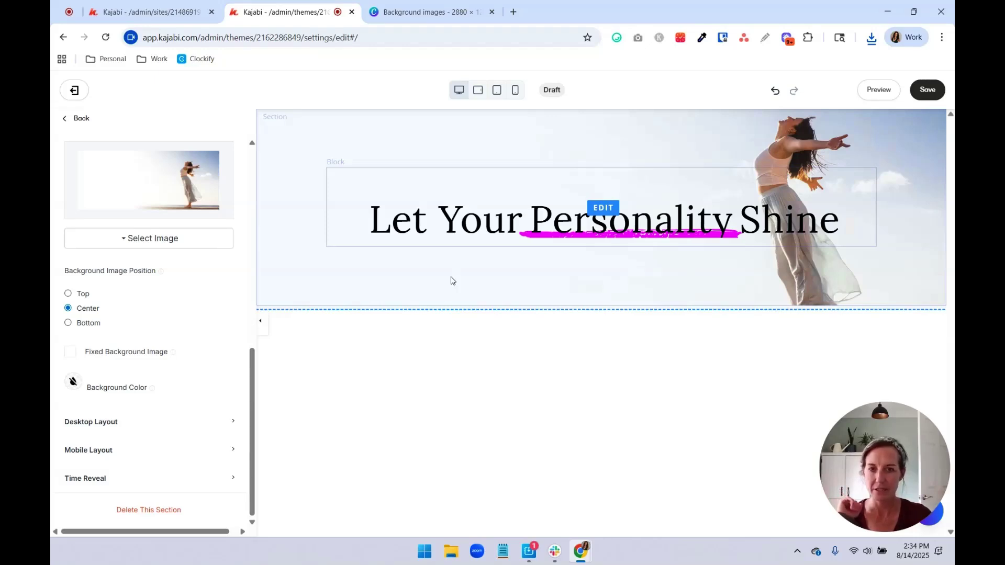
Set the width of the highlighted headline widget block to 7 columns.
click(468, 220)
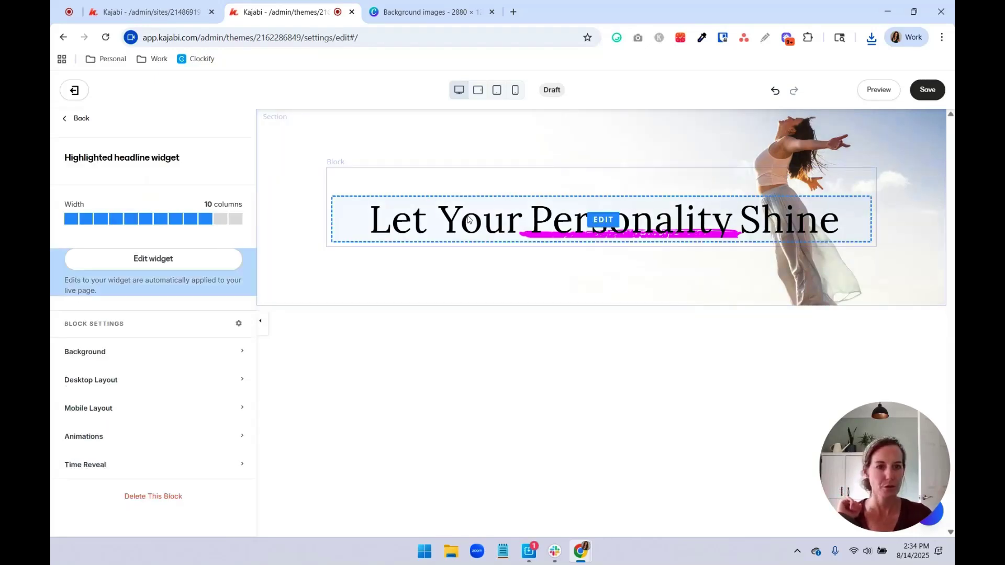
click(79, 123)
click(139, 205)
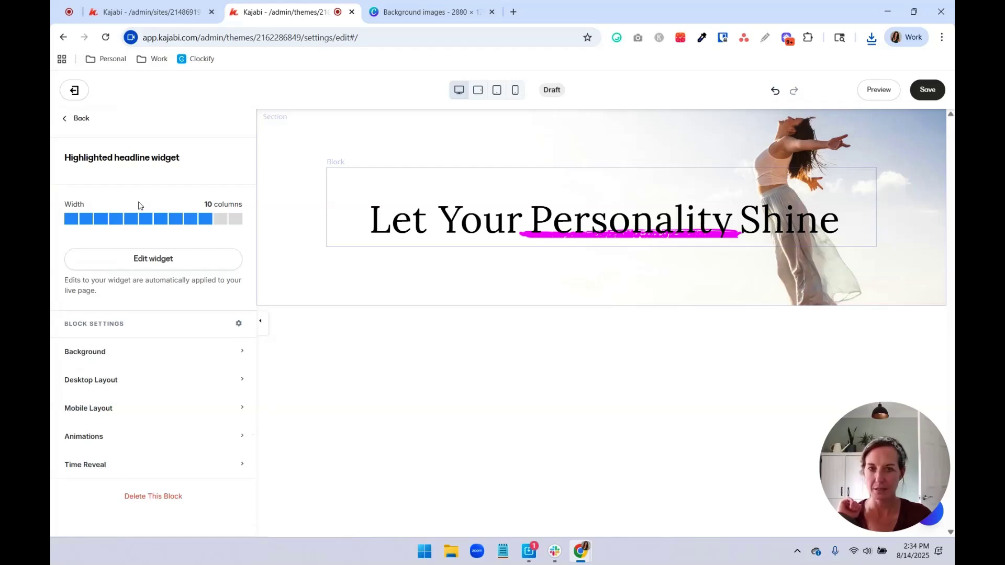
click(159, 224)
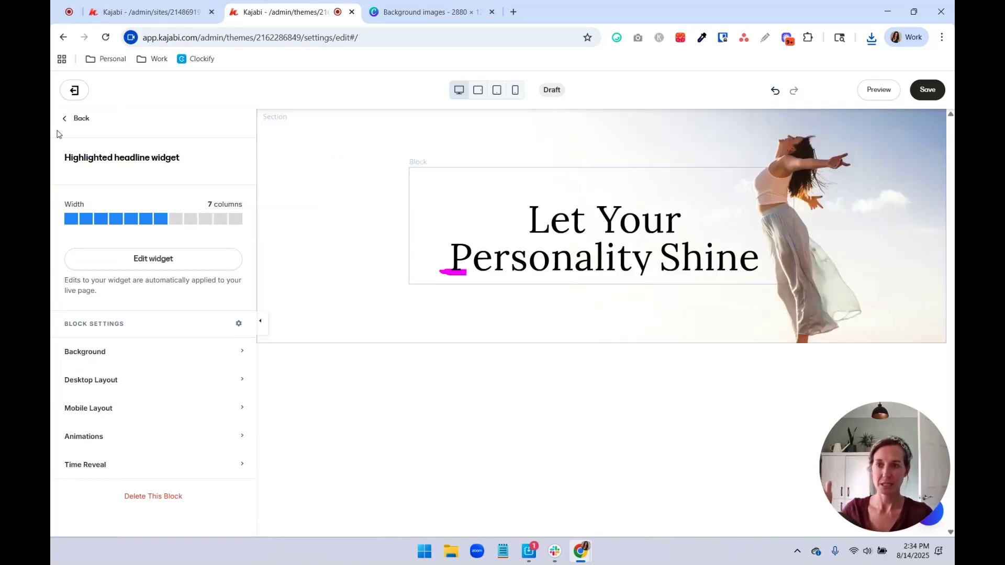
Add a Custom Code block to the Hero section and set its width to 5 columns.
click(80, 119)
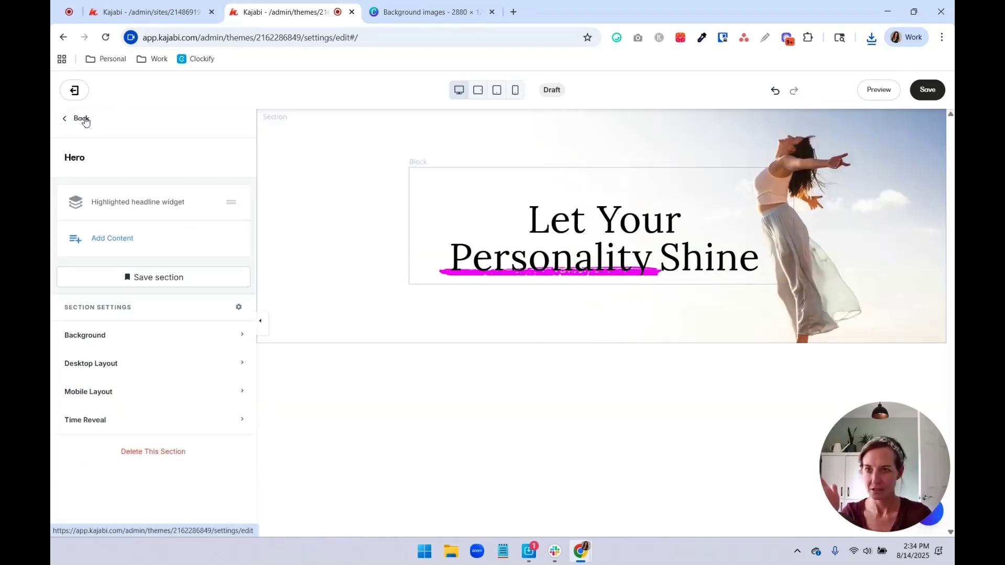
click(111, 246)
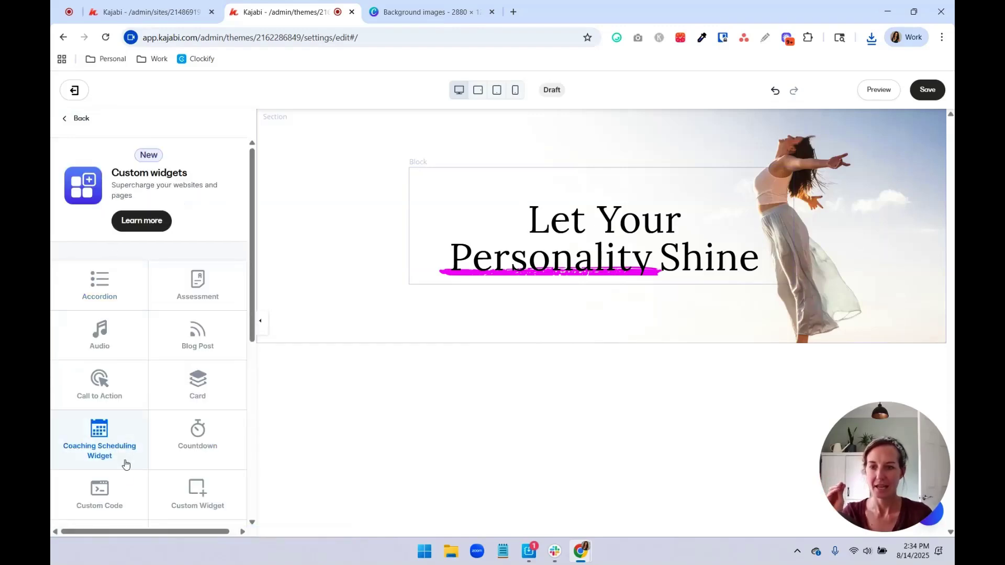
click(114, 499)
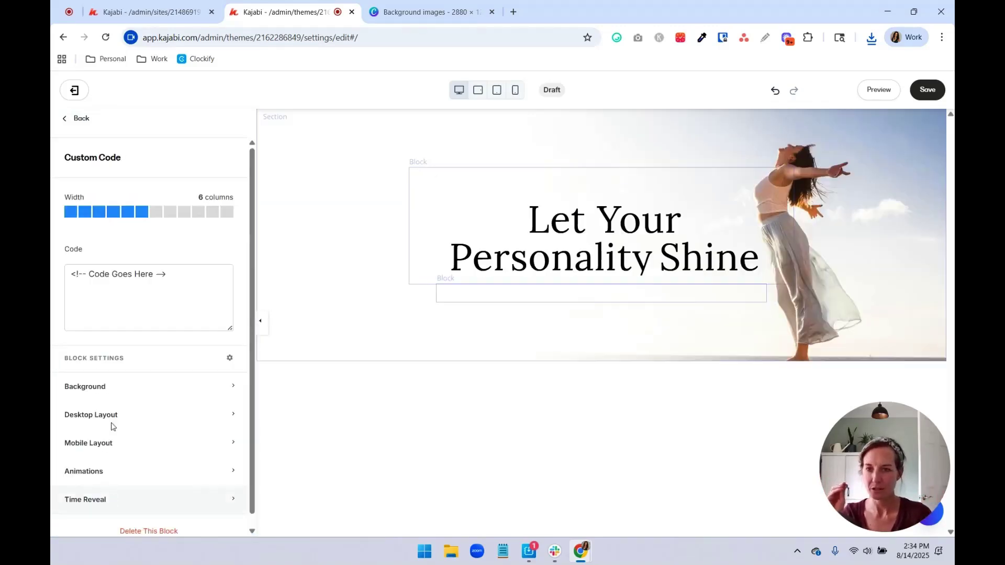
click(126, 217)
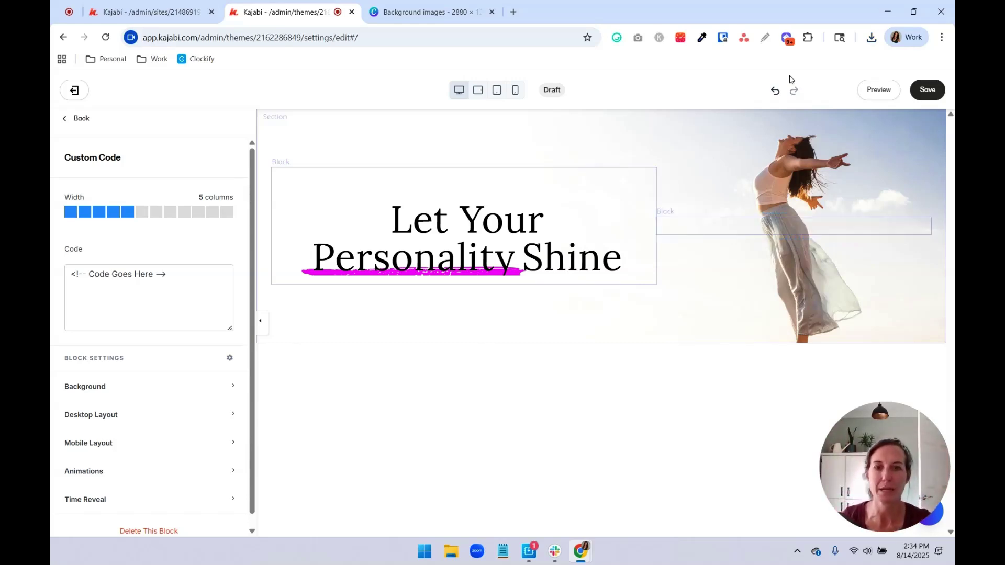
Reopen the headline widget for editing and set its text alignment to Left in the advanced look settings.
click(466, 238)
click(220, 380)
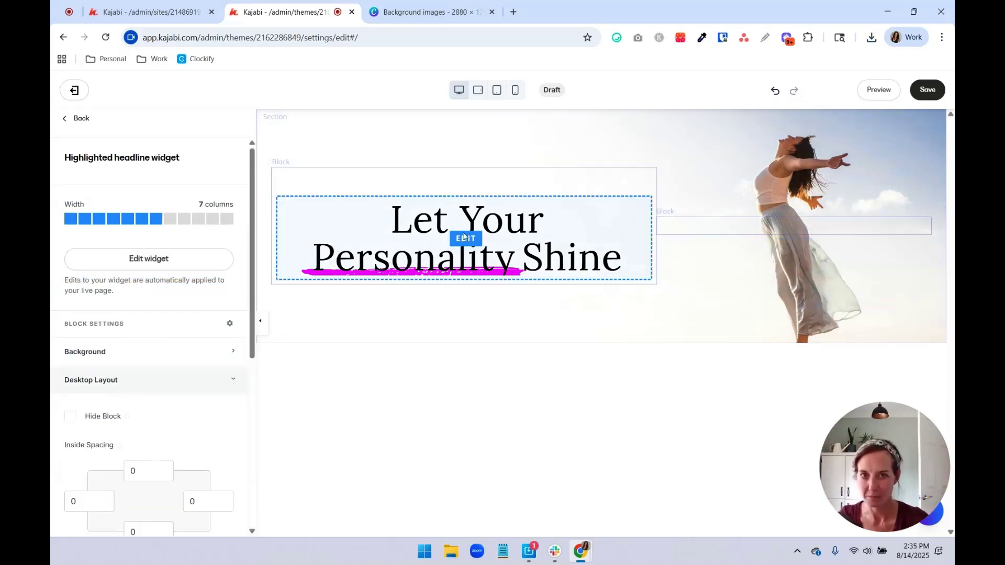
click(123, 261)
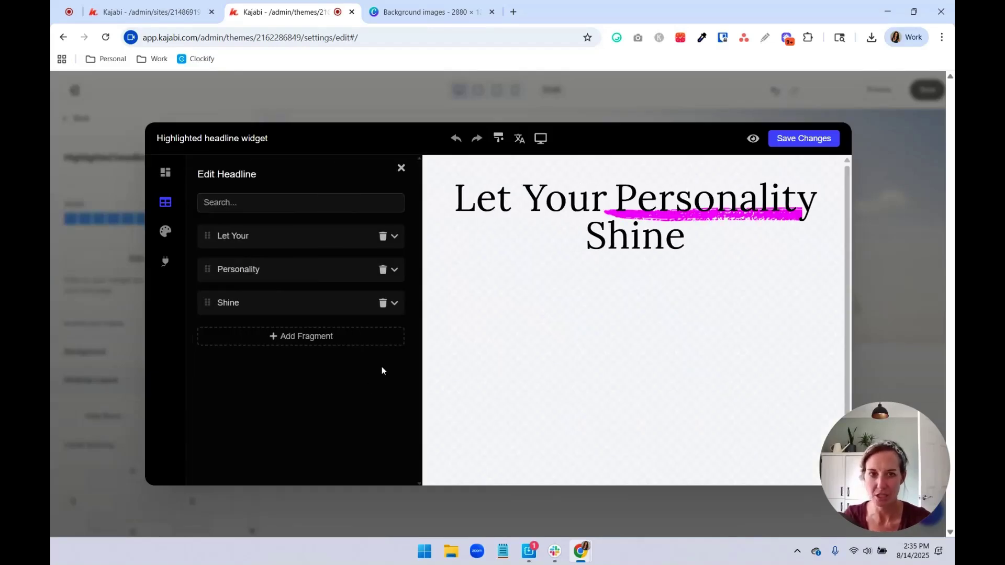
click(165, 233)
scroll(324, 340, down, 3)
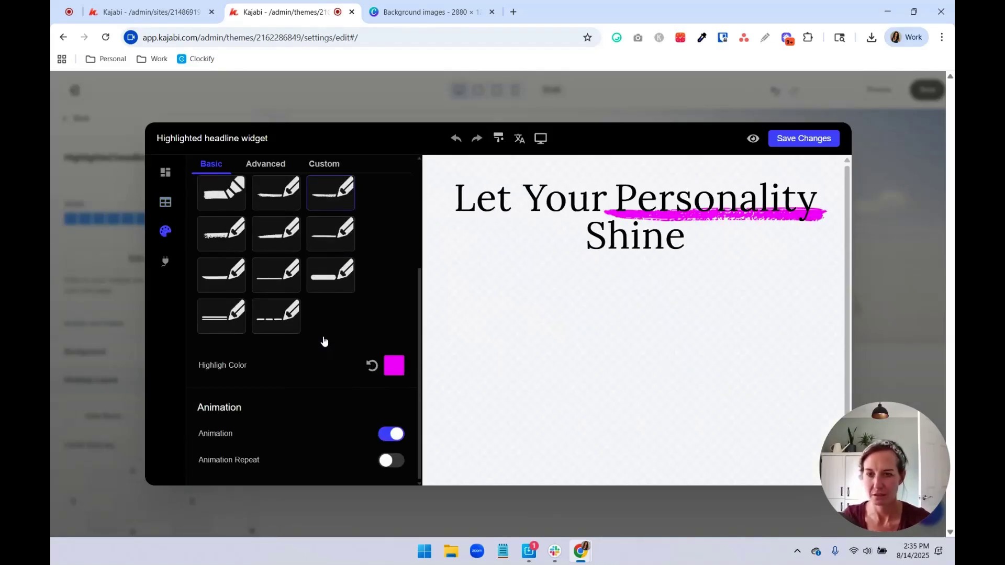
click(272, 165)
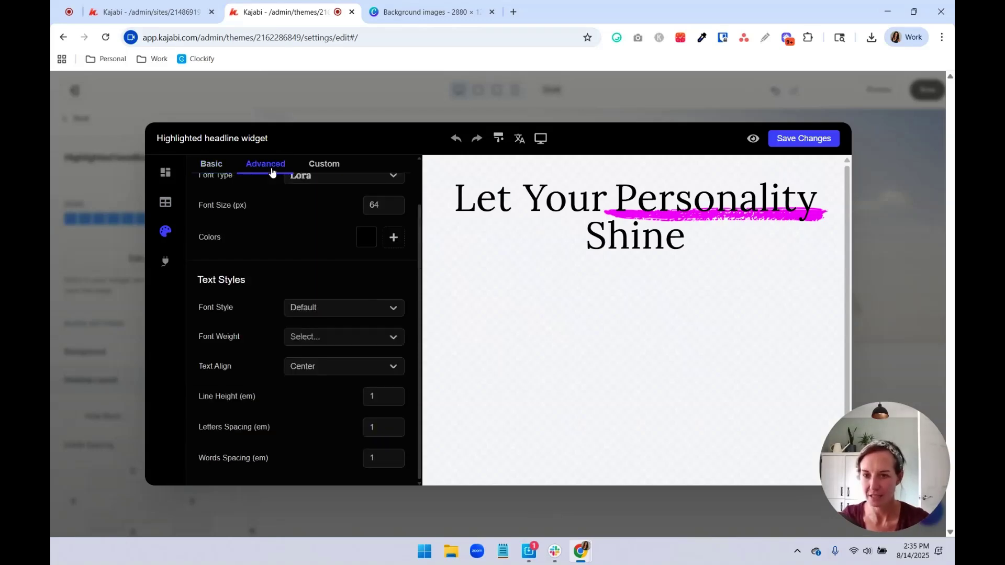
click(305, 372)
click(319, 437)
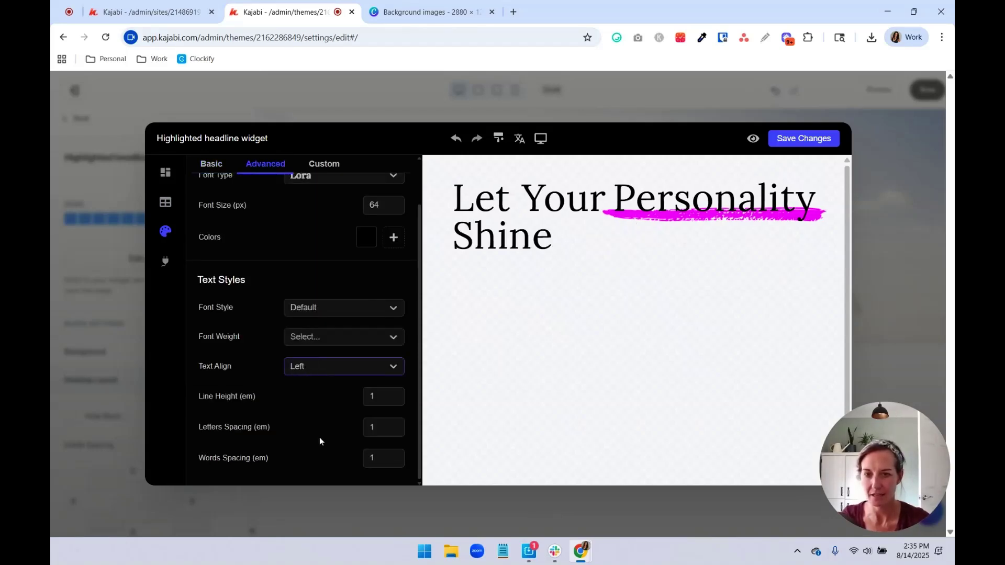
Save the headline widget's changes and make the Hero section full height in its desktop layout.
click(792, 142)
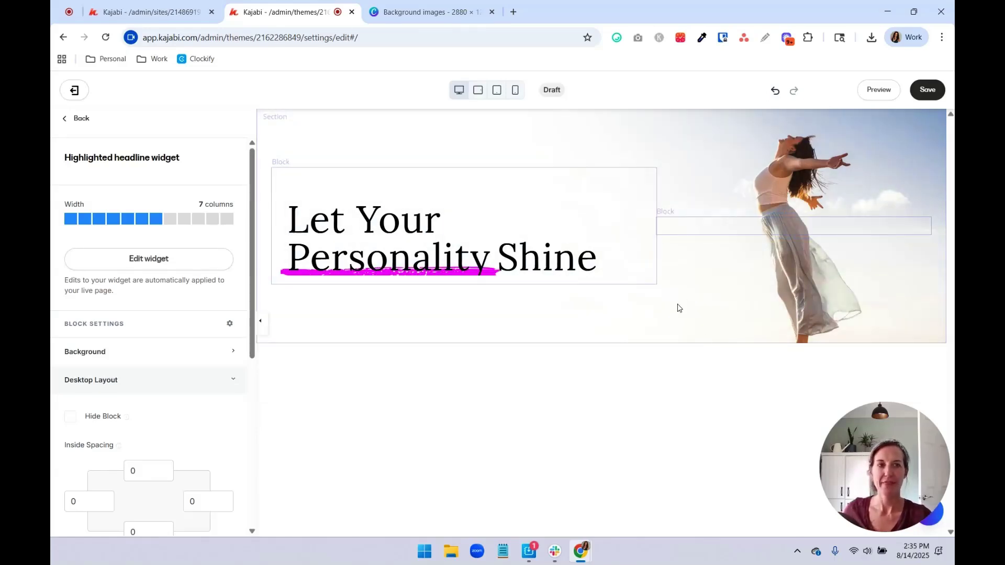
click(689, 319)
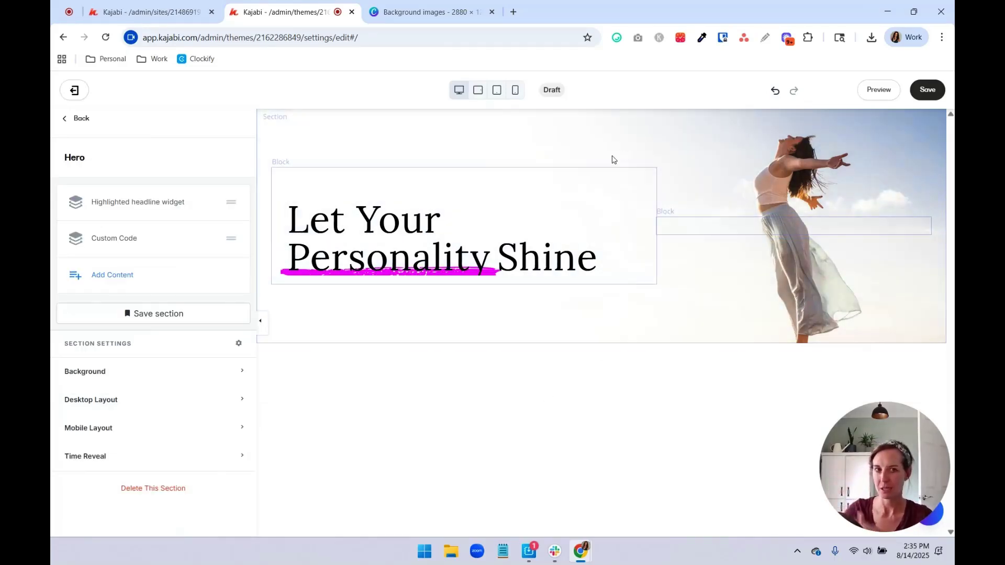
click(161, 400)
scroll(161, 407, down, 5)
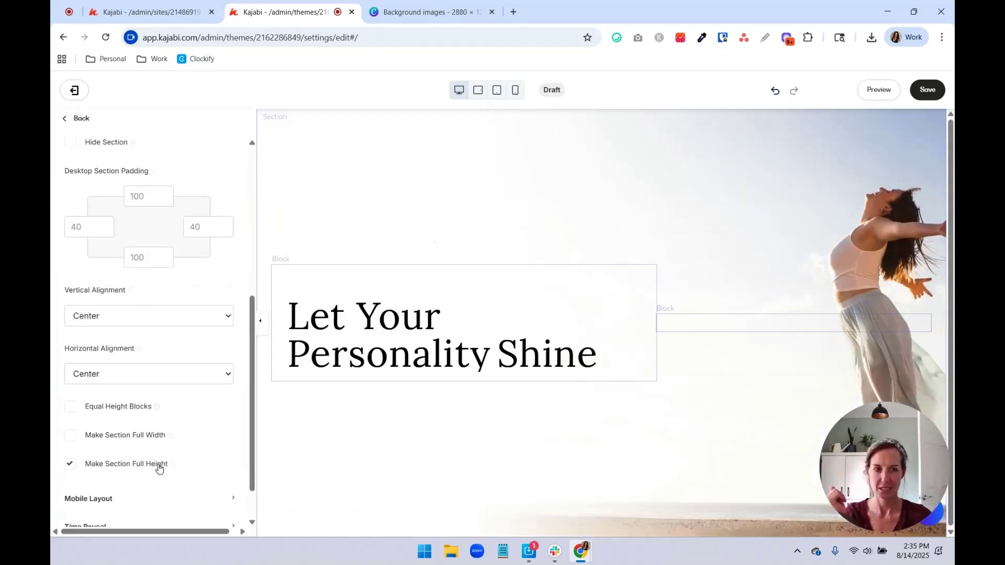
Save the page and check the full-height Hero section in the live preview.
click(929, 90)
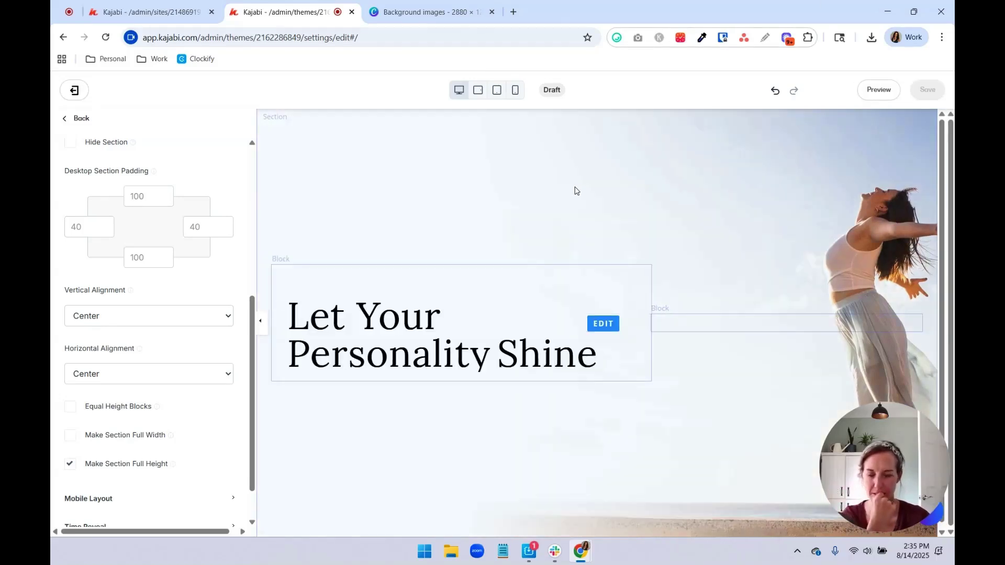
click(875, 96)
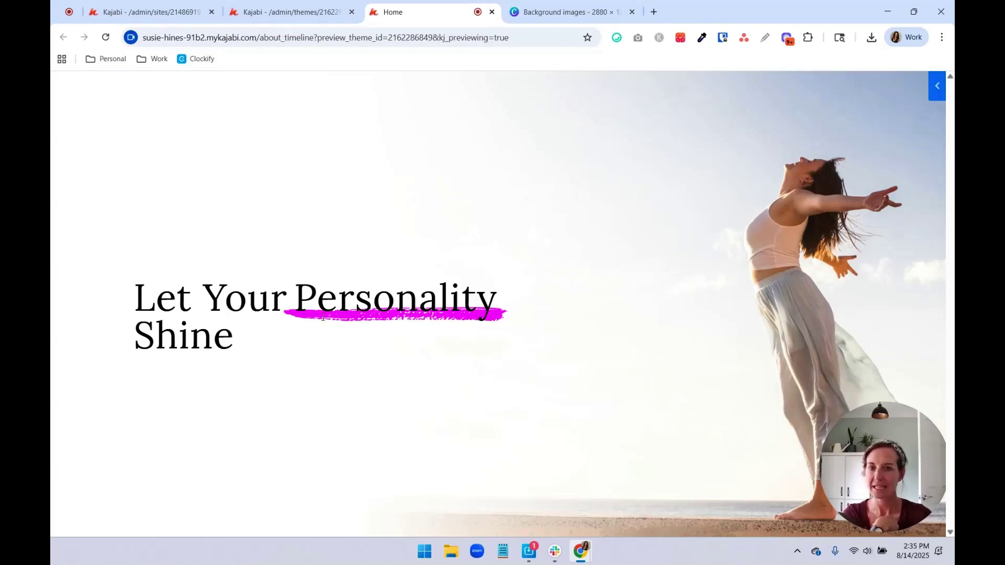
click(285, 11)
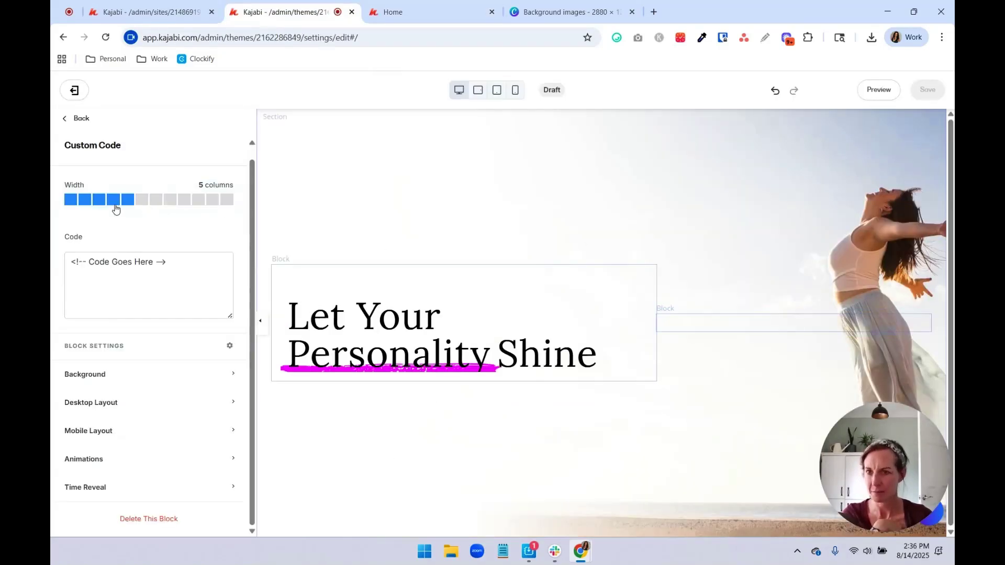
Set the Custom Code block's width to 4 columns and the highlighted headline widget's width to 8 columns.
click(111, 204)
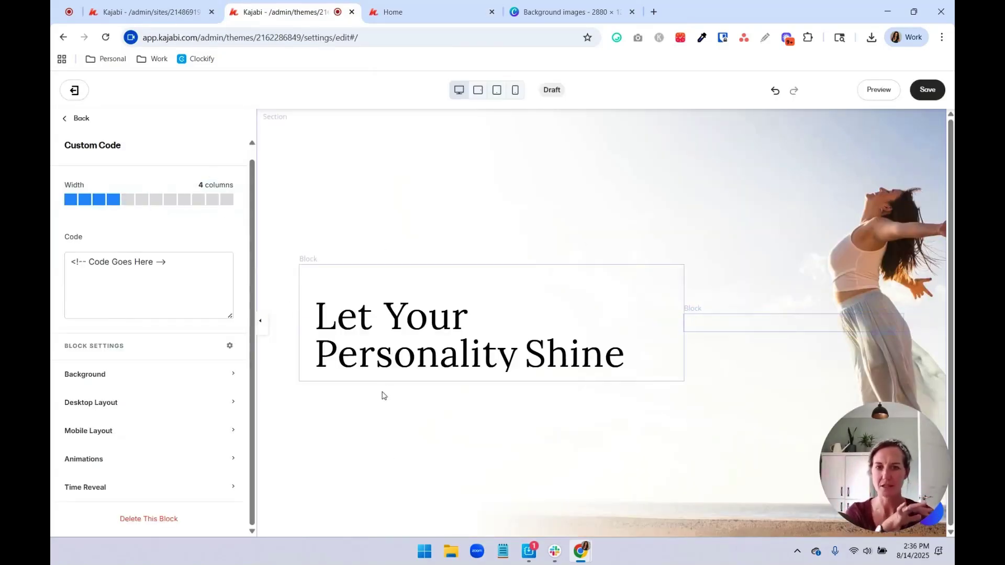
click(419, 12)
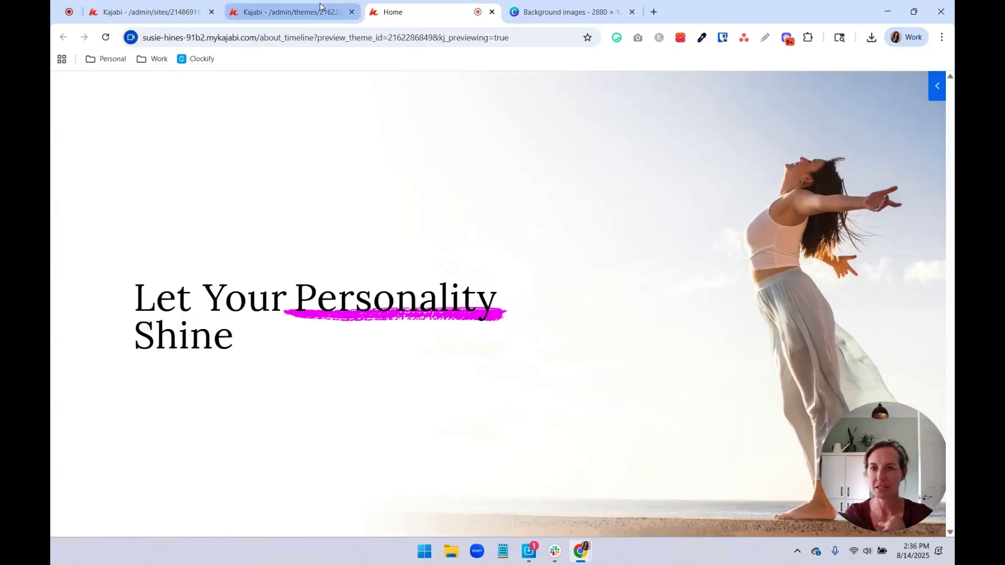
click(295, 7)
click(178, 219)
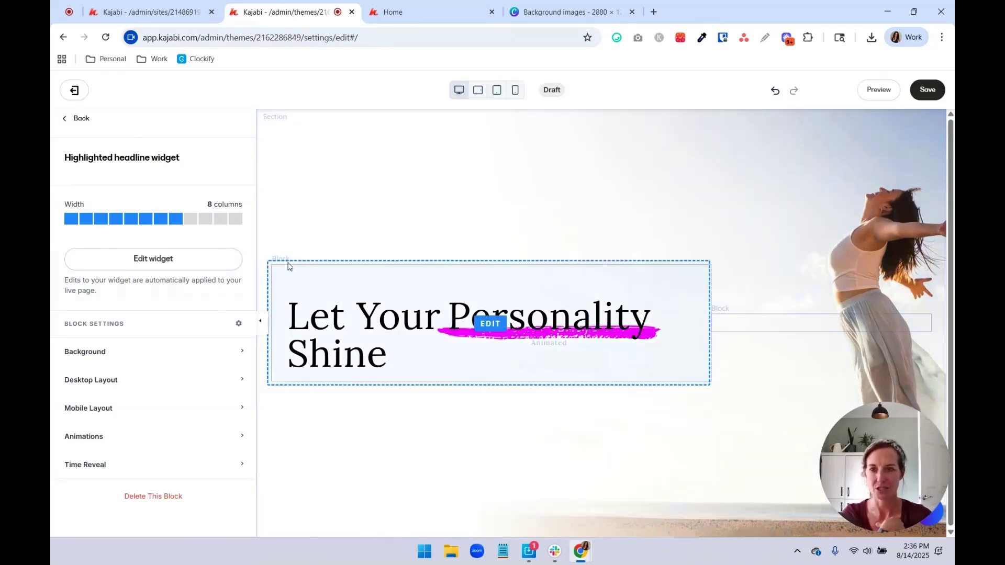
Save the page and reload the preview to check the headline with the new column widths.
click(924, 94)
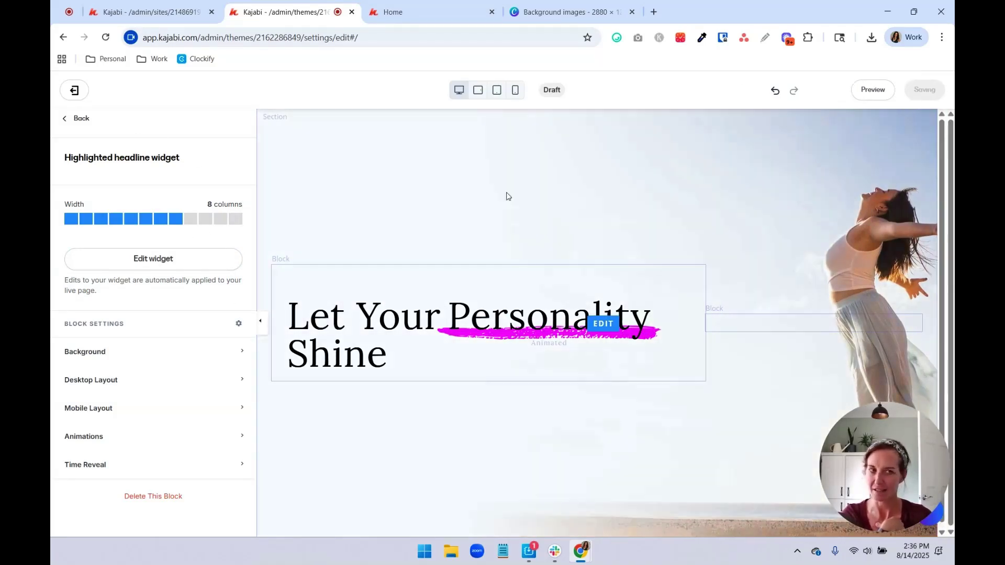
click(424, 13)
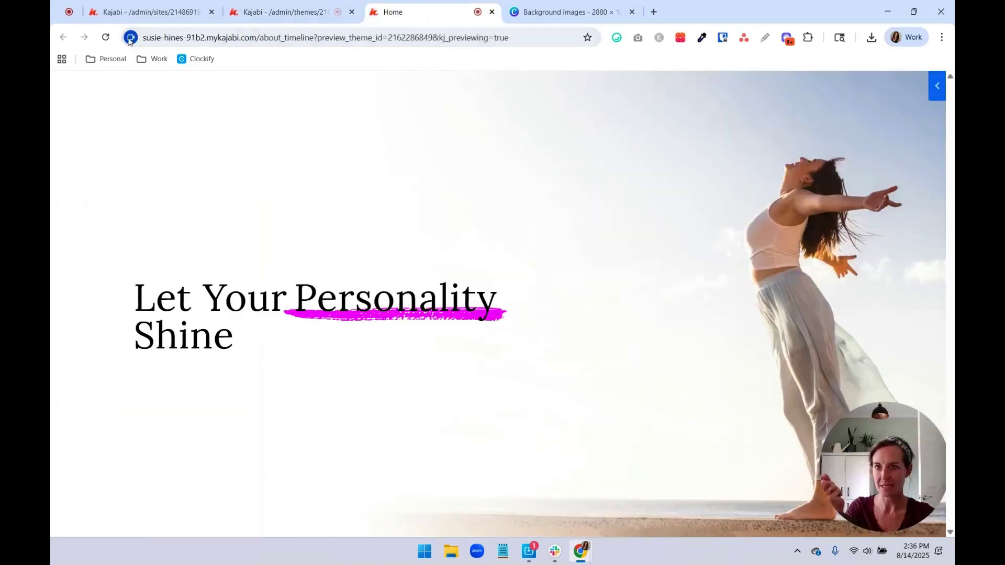
click(106, 38)
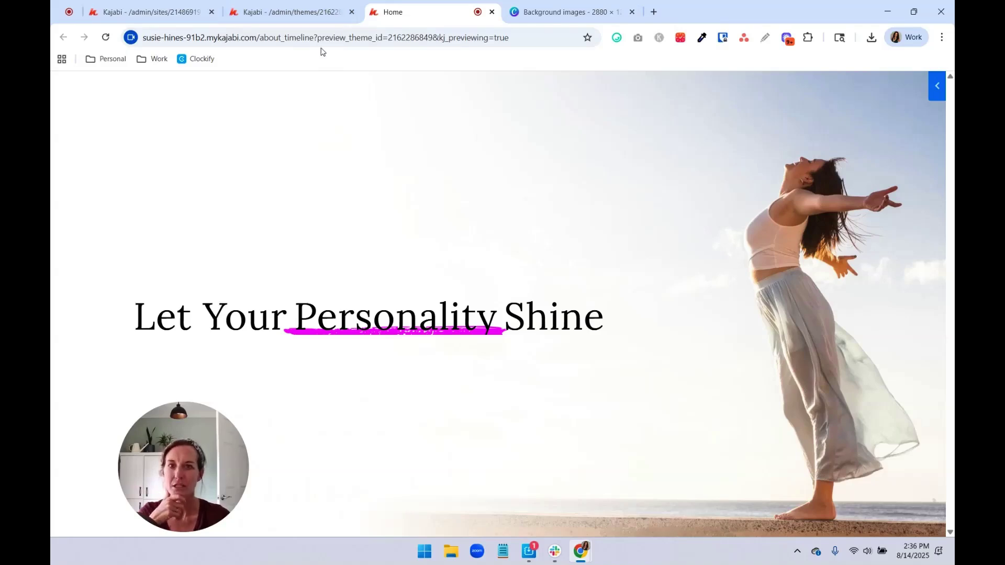
Set the headline widget block's top outside spacing to -100 for desktop, then save the page and check the preview.
click(286, 12)
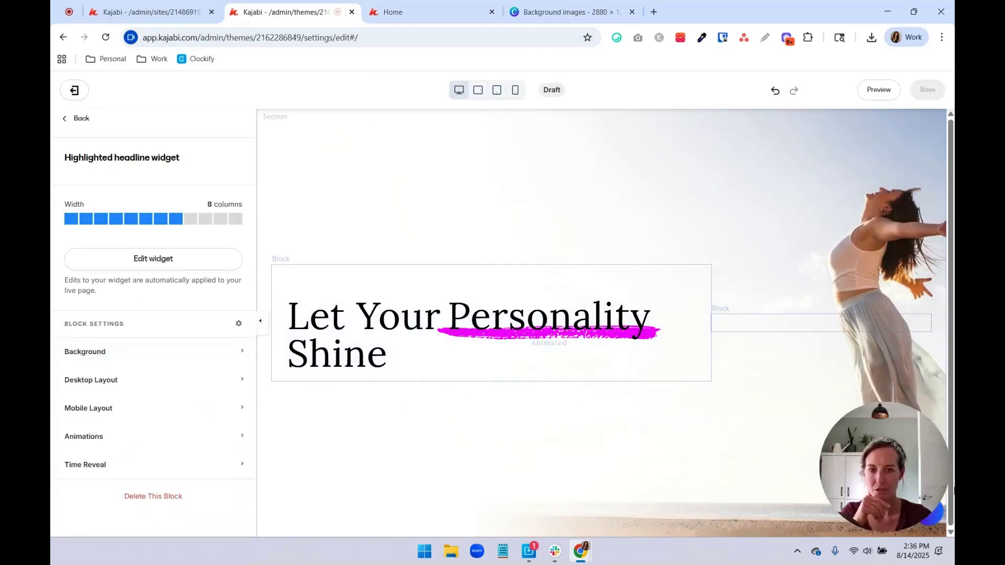
click(151, 392)
scroll(148, 450, down, 5)
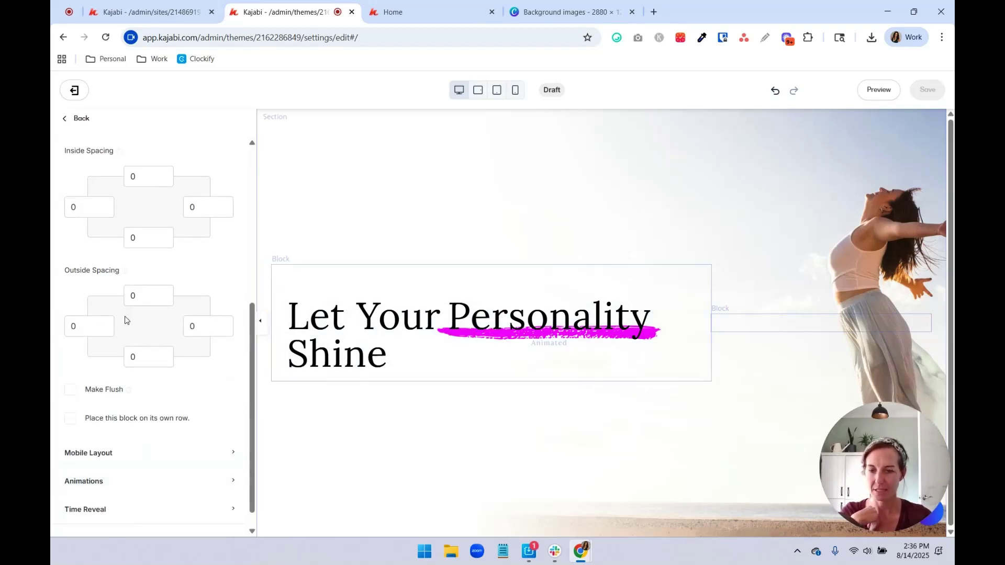
double_click(132, 295)
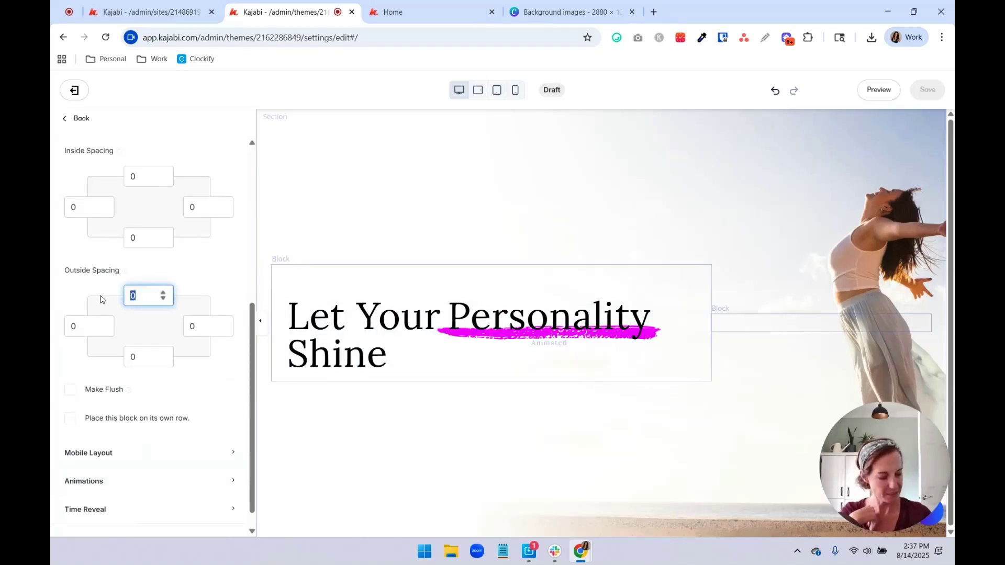
text(-100)
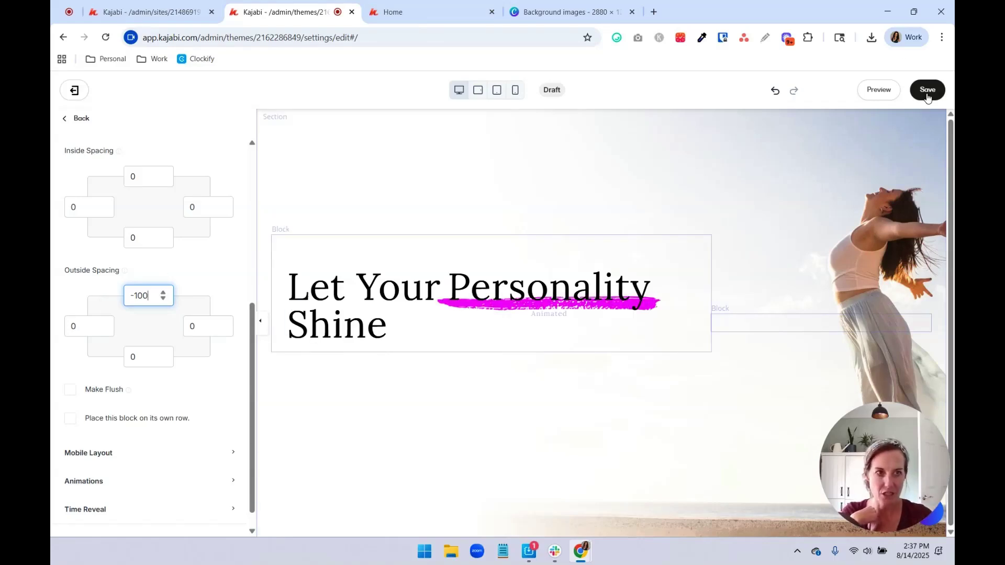
click(927, 89)
key(ctrl+Tab)
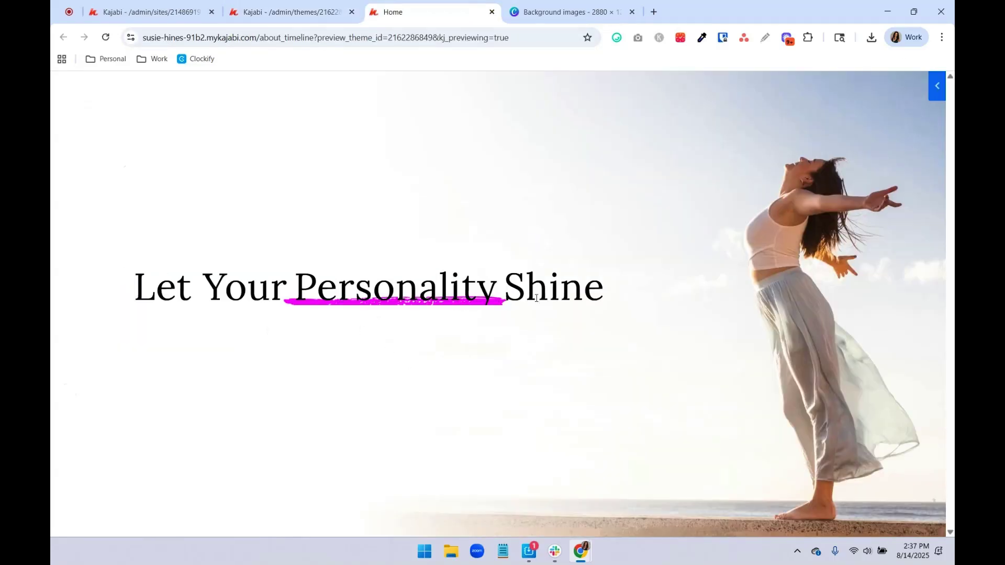